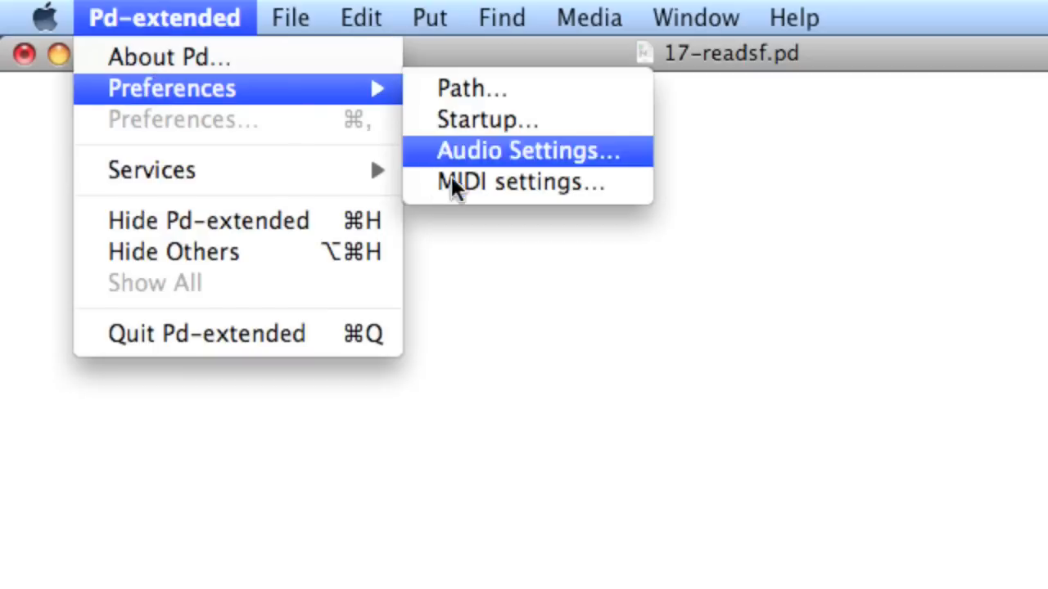
Review the Audio Settings (44100 Hz, built-in mic and output, 2 channels) and accept them.
click(501, 154)
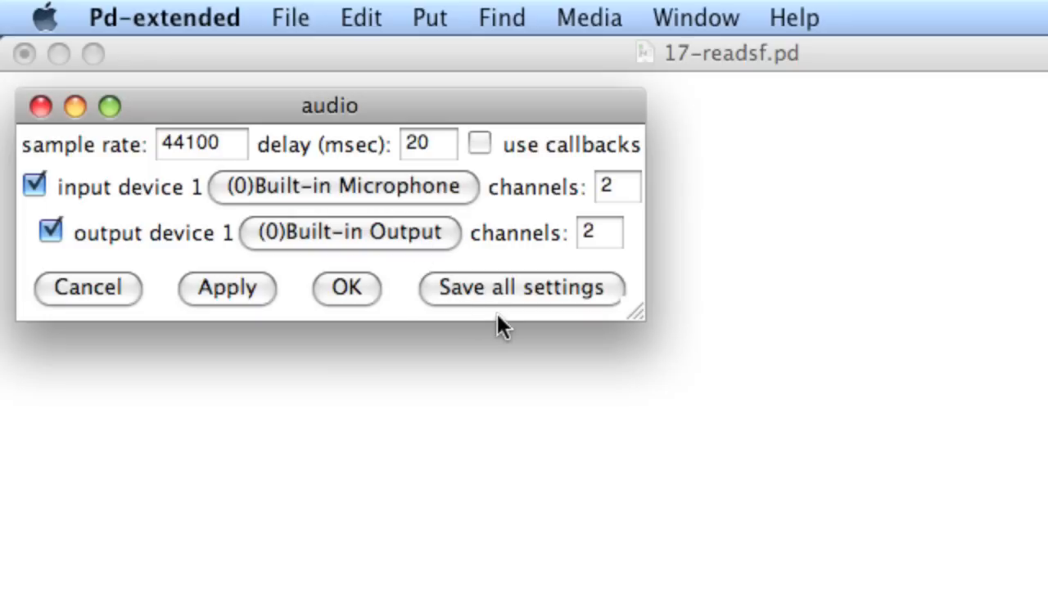
click(334, 284)
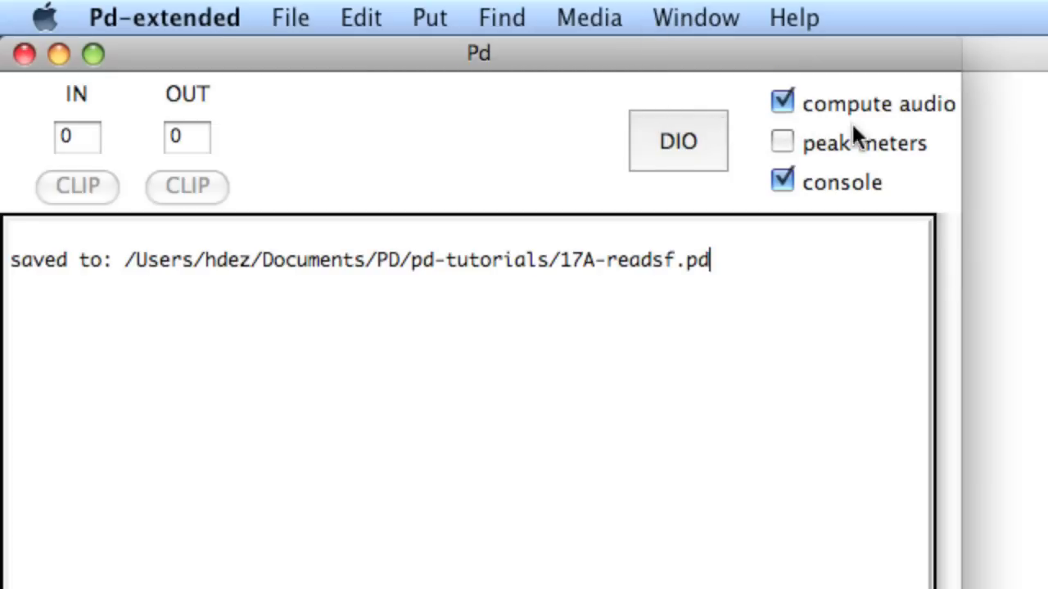
Toggle compute audio off and on, then browse and dismiss the Media menu.
click(783, 102)
click(590, 18)
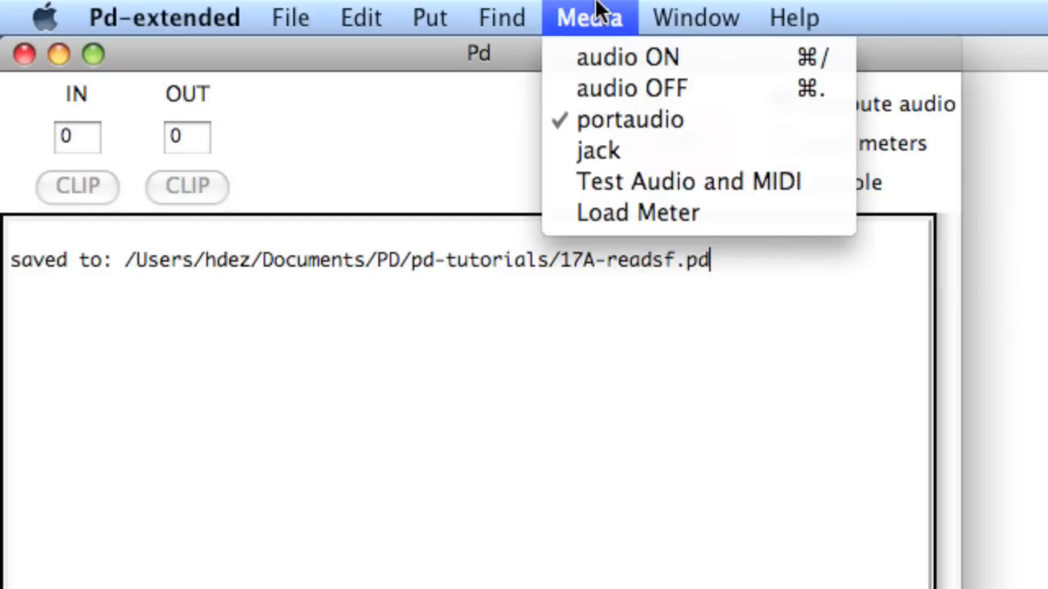
click(602, 9)
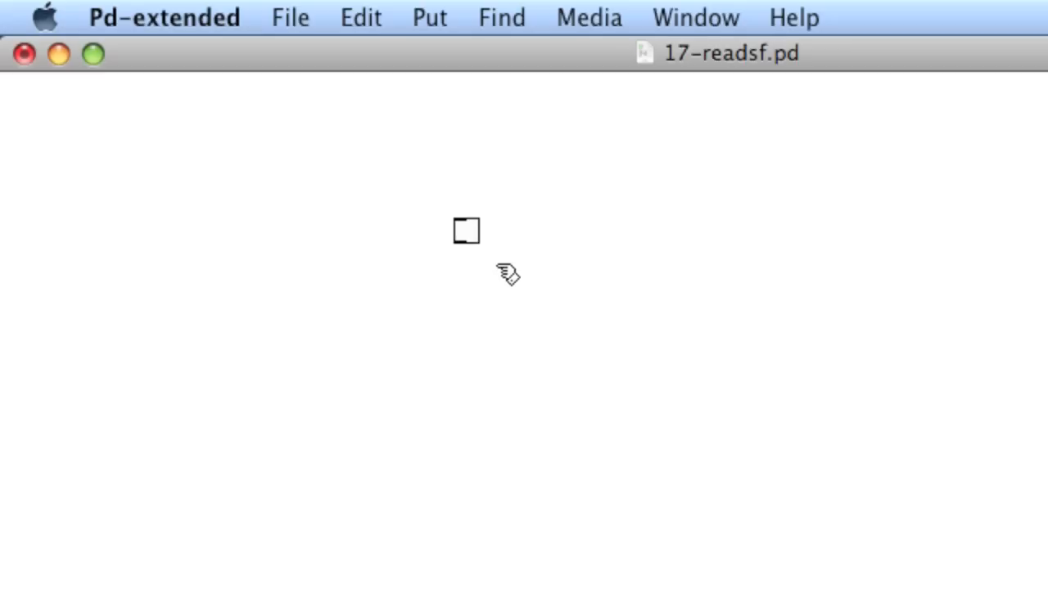
Add a ';pd dsp $1' message and a number box below the toggle, wiring the toggle in.
key(super+2)
drag(512, 275, 479, 280)
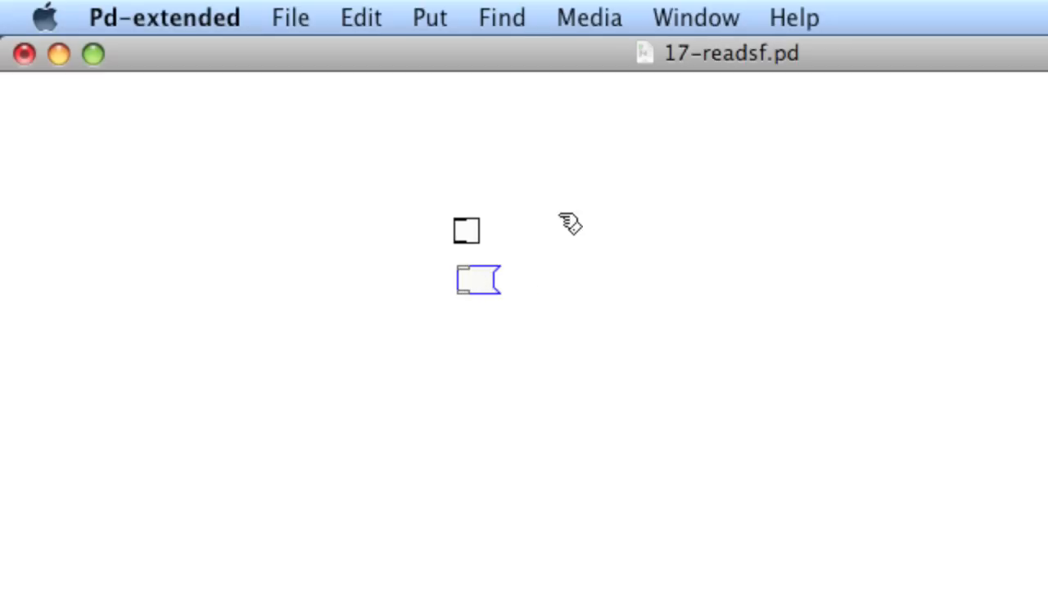
text(;)
key(Return)
text(pd)
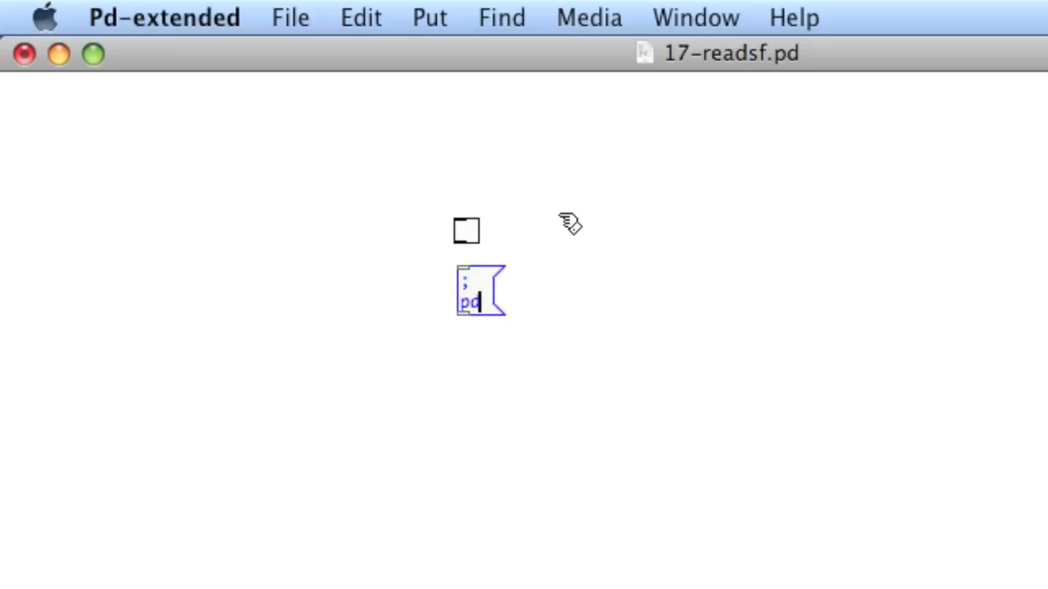
text( dsp)
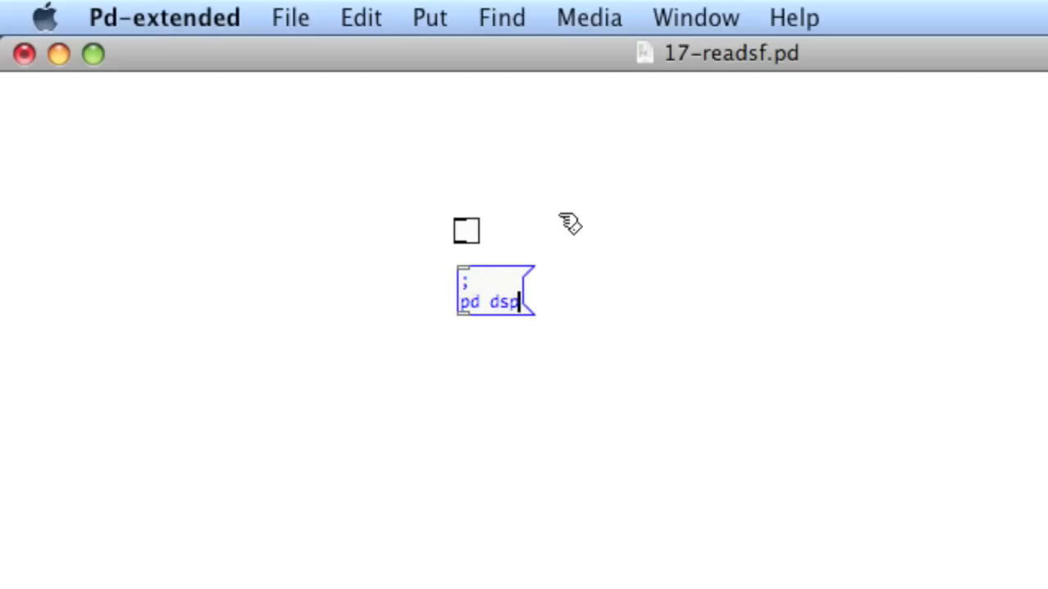
text( $1)
click(570, 224)
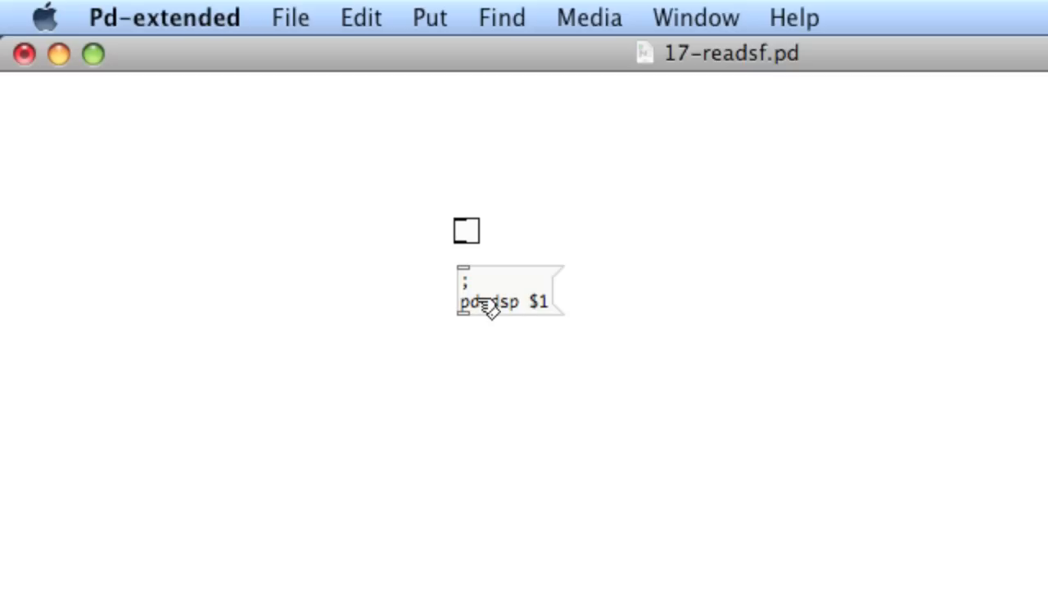
drag(463, 303, 397, 286)
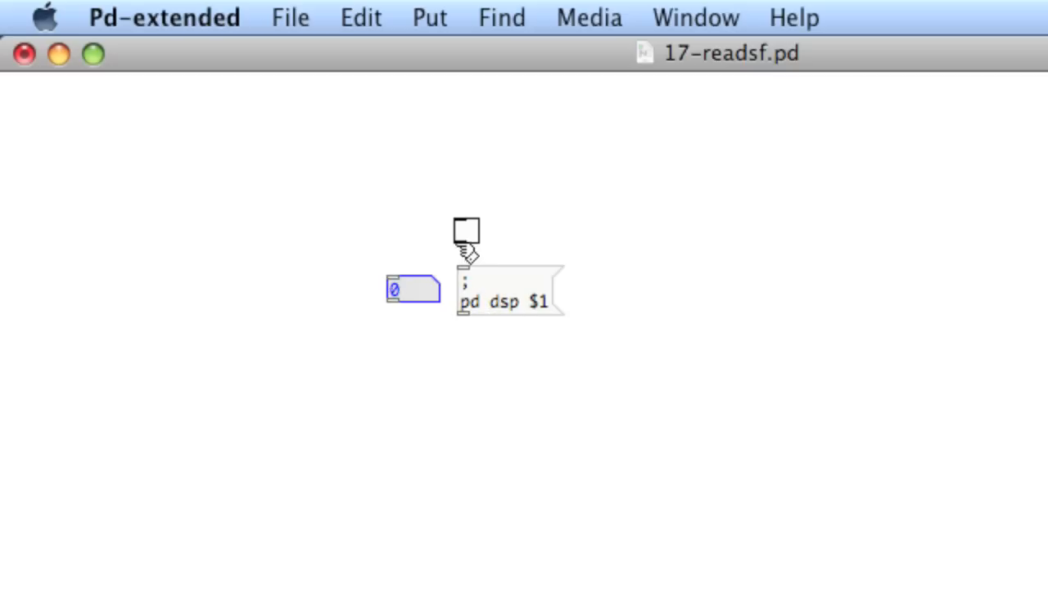
drag(460, 242, 393, 279)
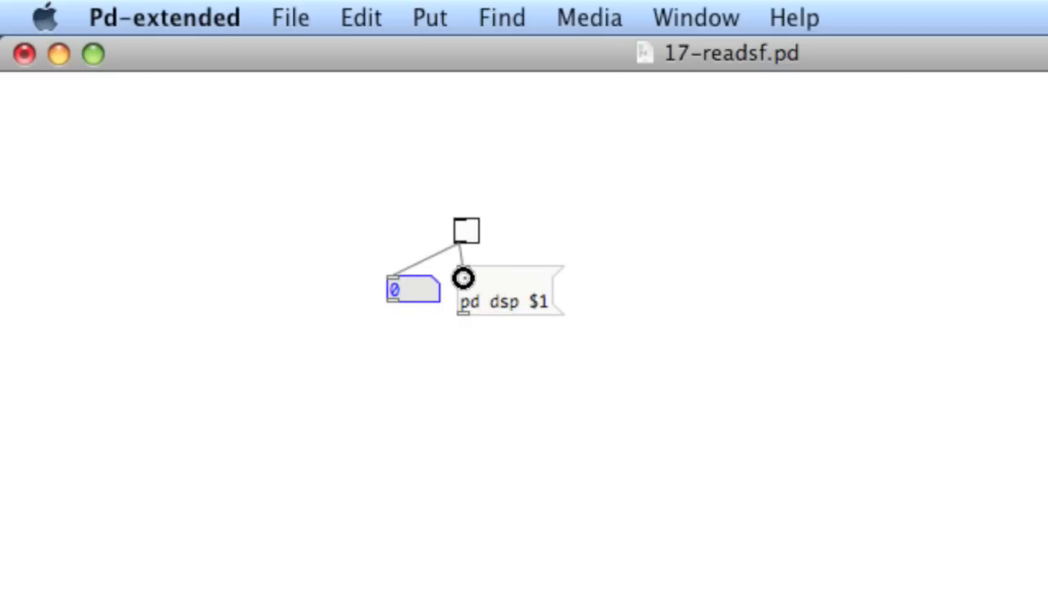
In run mode, flip the toggle on and off to verify it switches audio.
key(super+e)
click(467, 232)
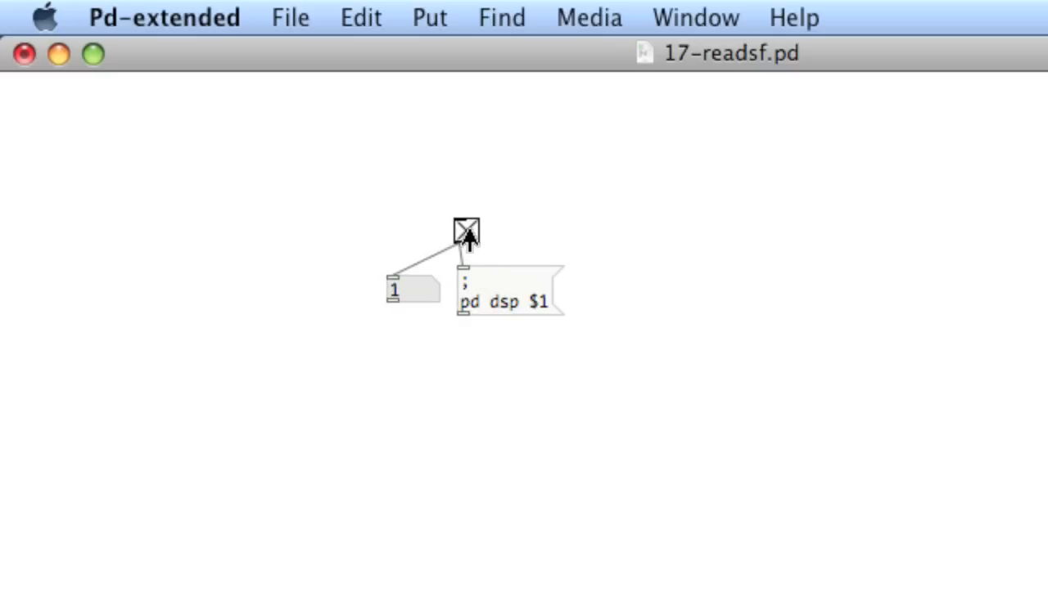
drag(534, 59, 532, 220)
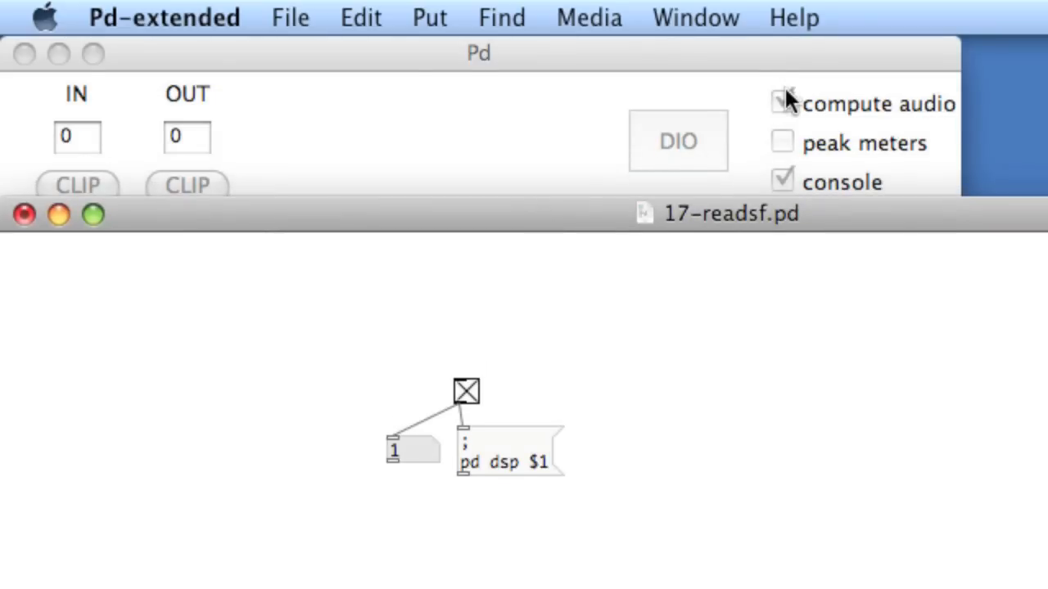
click(466, 391)
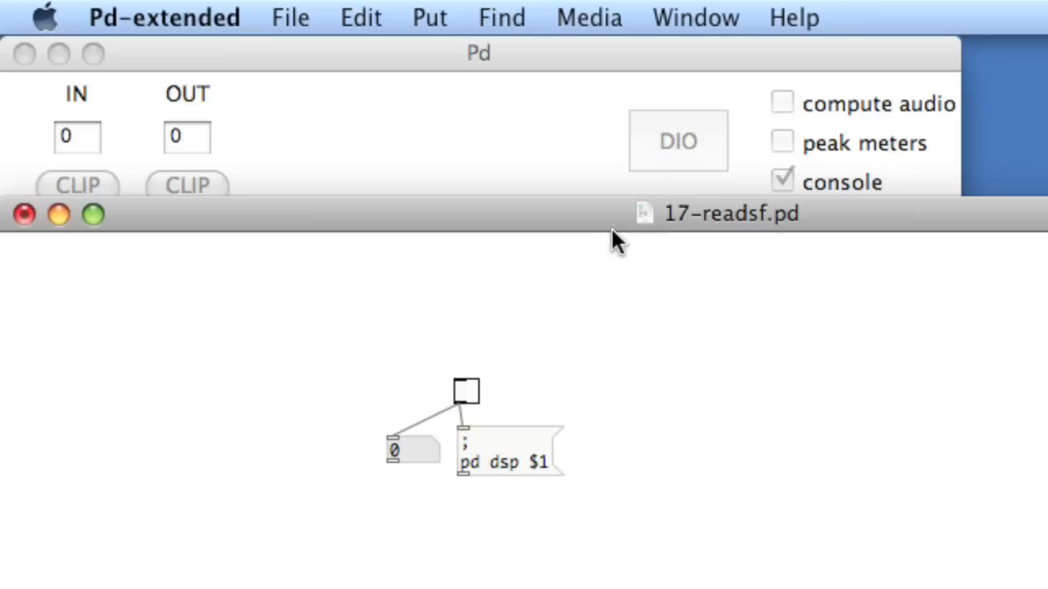
drag(534, 226, 536, 45)
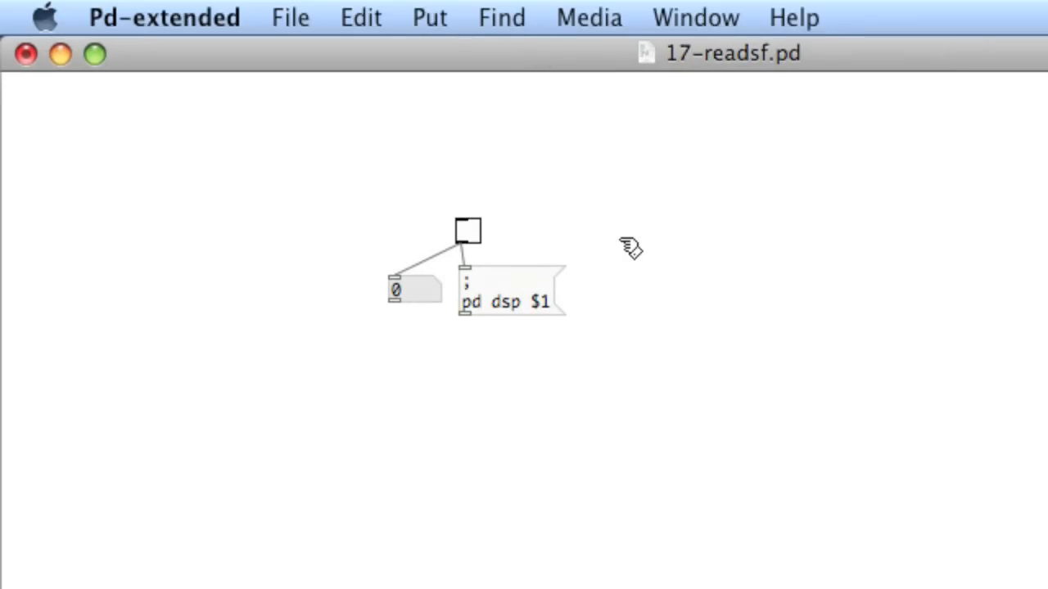
Create ';pd dsp 1' and ';pd dsp 0' messages beside the toggle, then delete both.
key(ctrl+2)
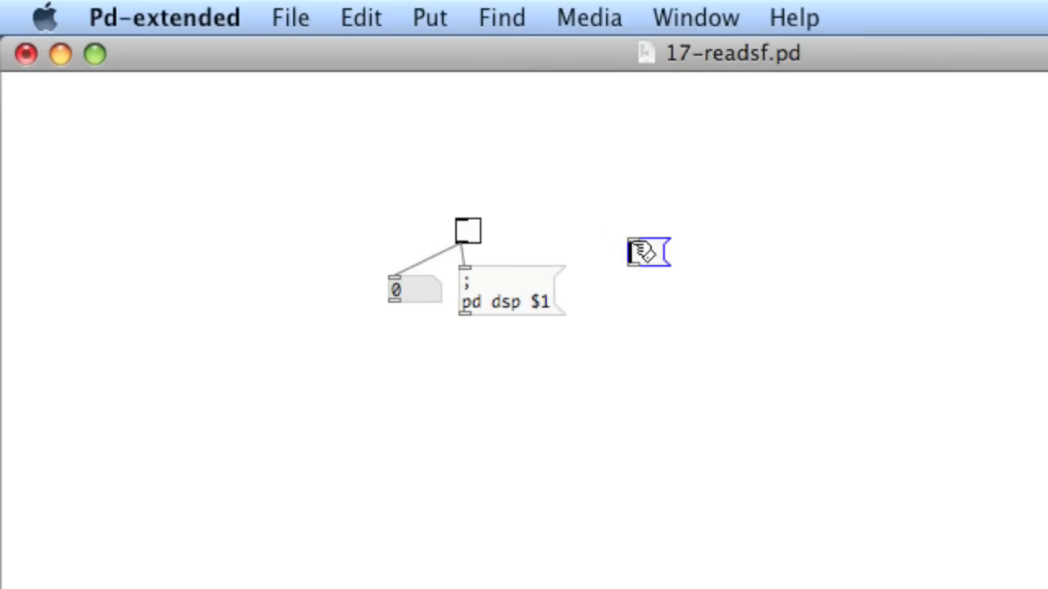
text(;)
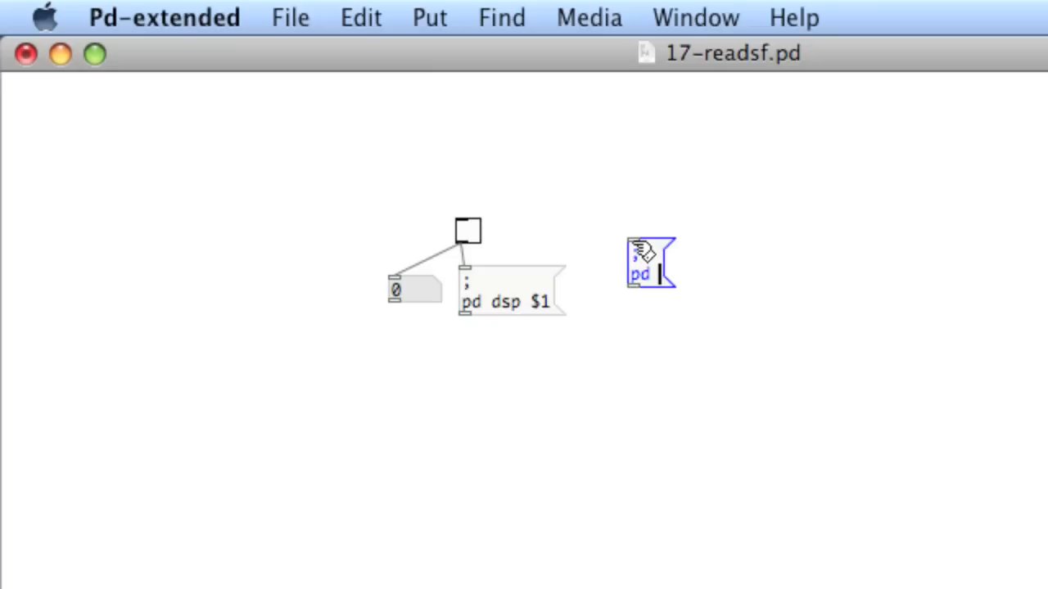
text(dsp 1)
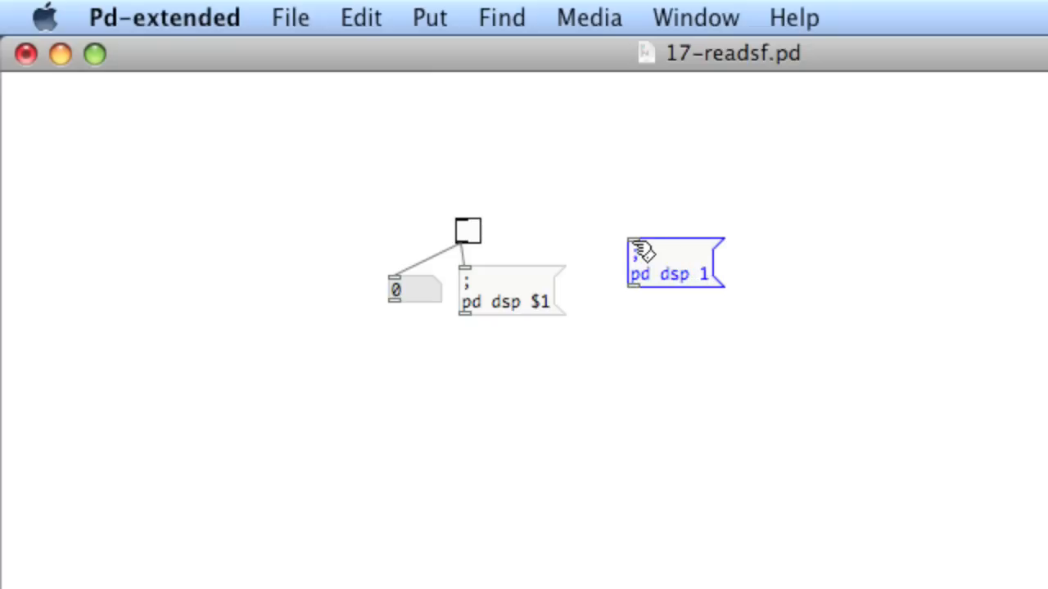
click(882, 270)
click(675, 262)
key(super+d)
drag(719, 292, 837, 283)
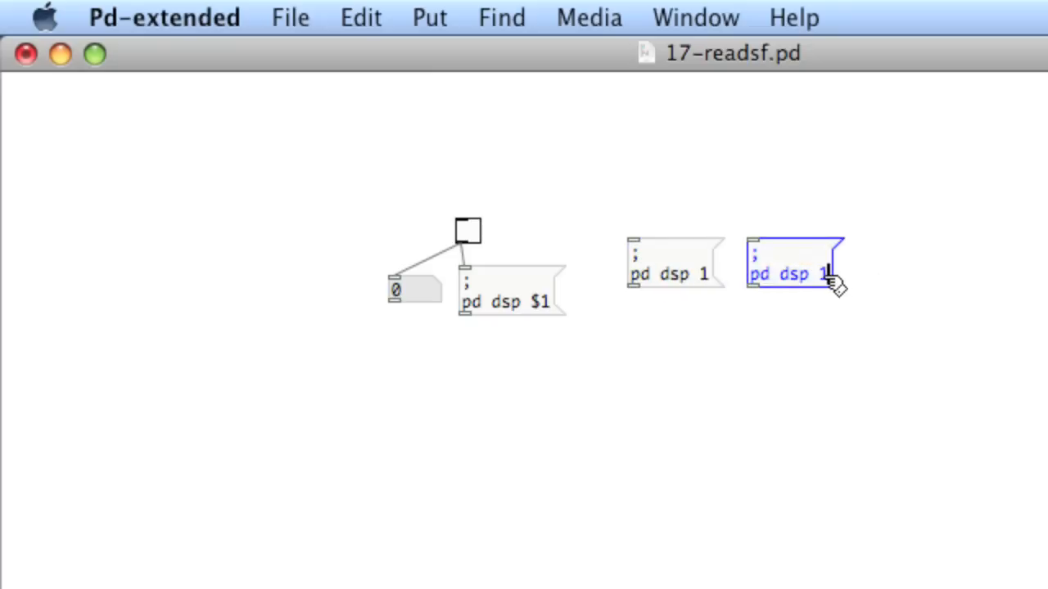
double_click(826, 275)
text(0)
click(925, 421)
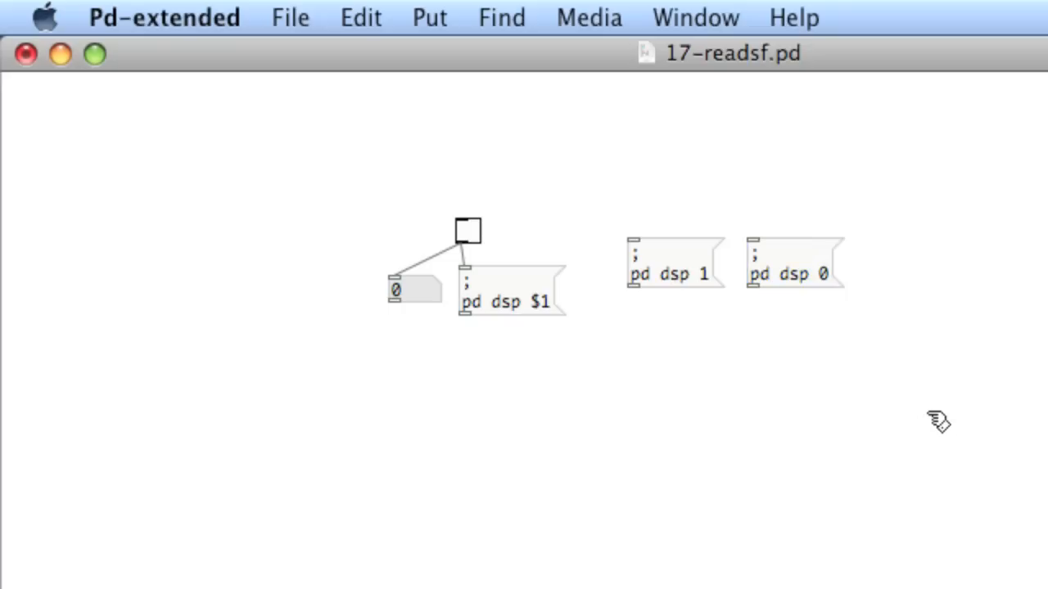
drag(939, 422, 709, 198)
key(BackSpace)
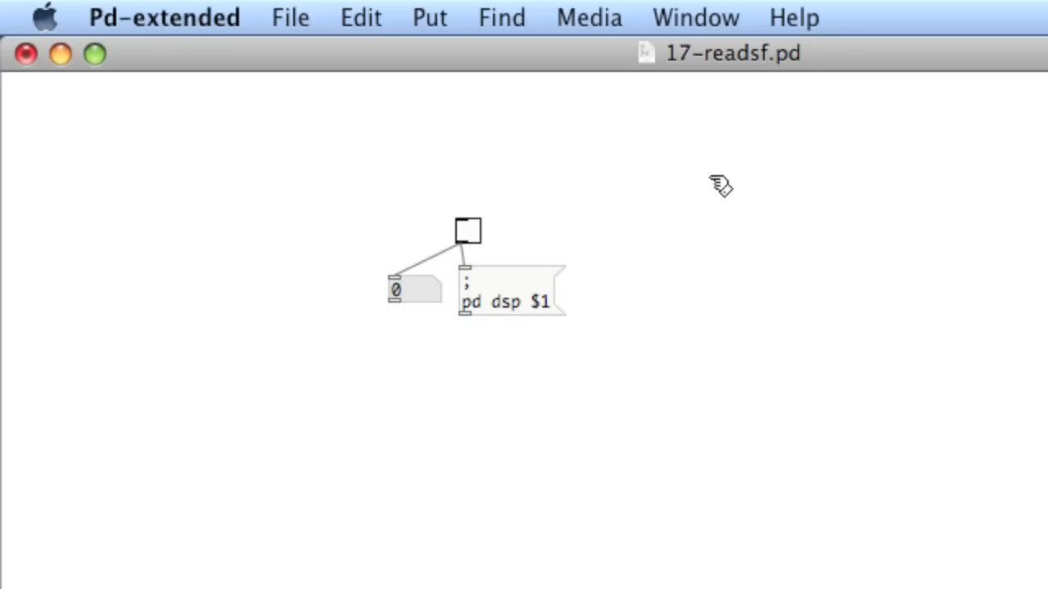
Delete the number box and move the aligned toggle and message to the top-left corner.
key(super+1)
drag(446, 364, 398, 254)
key(BackSpace)
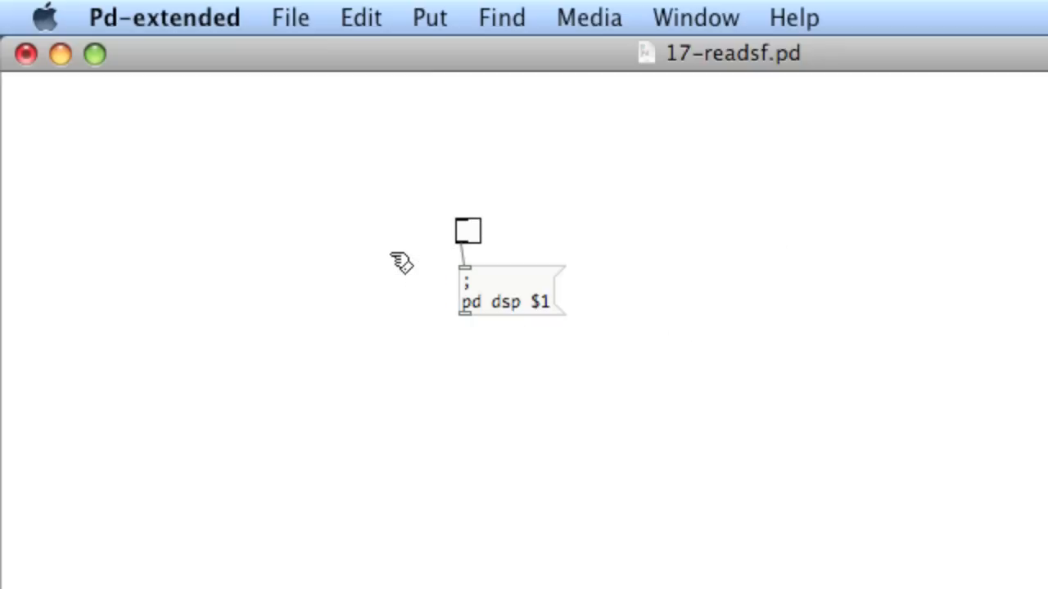
drag(393, 207, 522, 235)
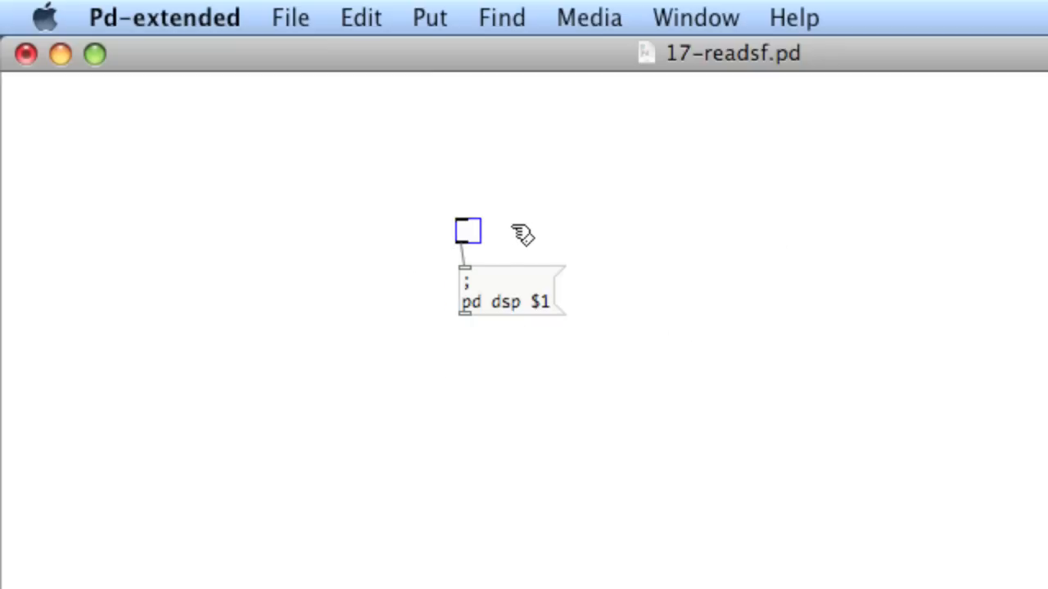
key(Right)
key(Right)
key(Down)
key(Down)
key(Down)
key(Down)
key(Down)
key(Down)
key(Down)
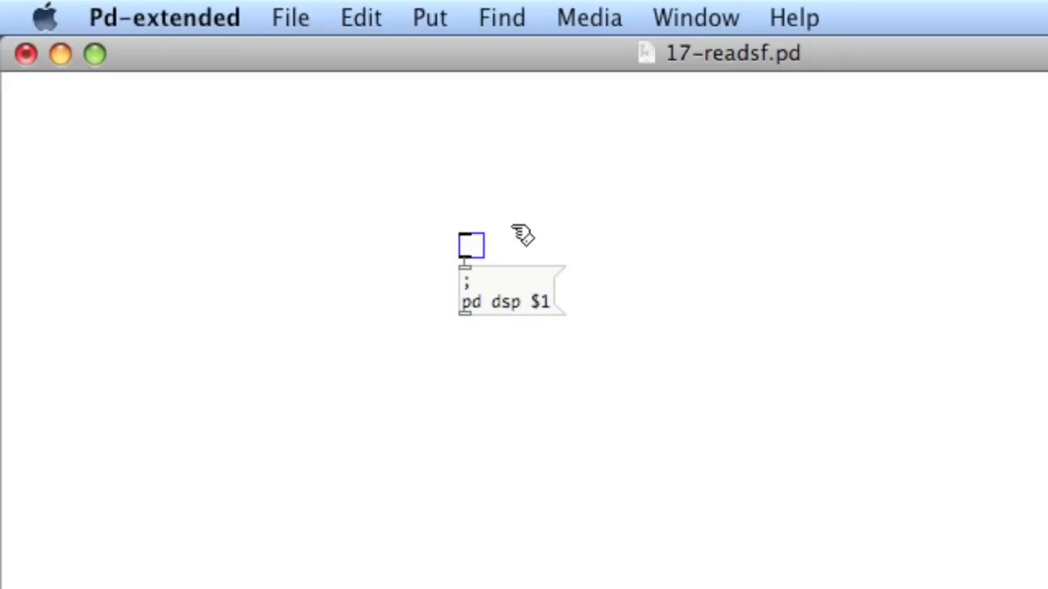
mouse_move(655, 360)
mouse_down()
mouse_move(470, 221)
mouse_move(43, 107)
mouse_up()
Turn audio on with the dsp toggle and create a readsf~ object mid-canvas.
click(101, 108)
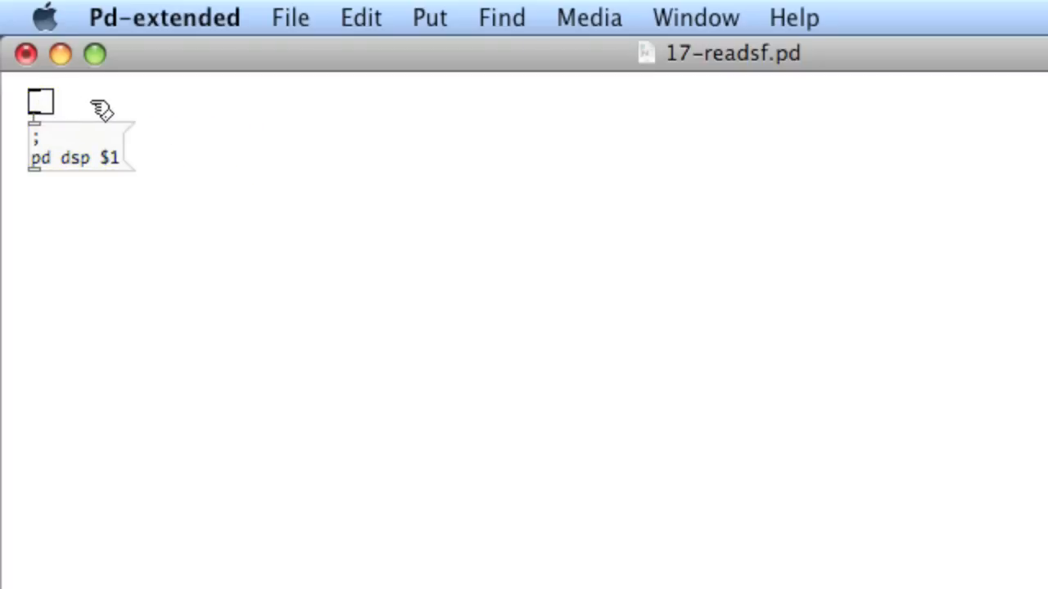
click(41, 102)
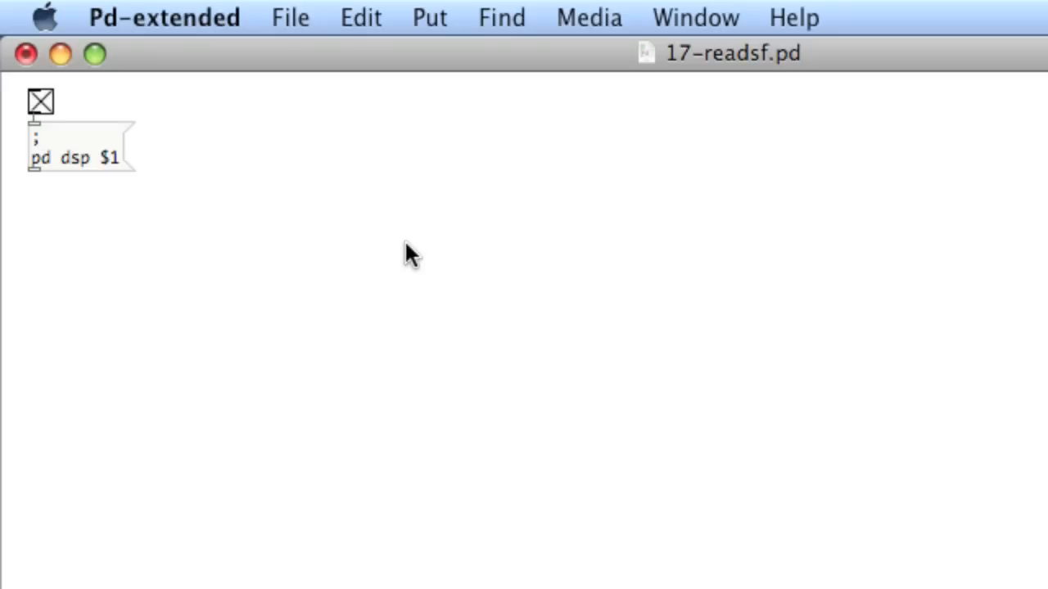
key(super+1)
text(readsf)
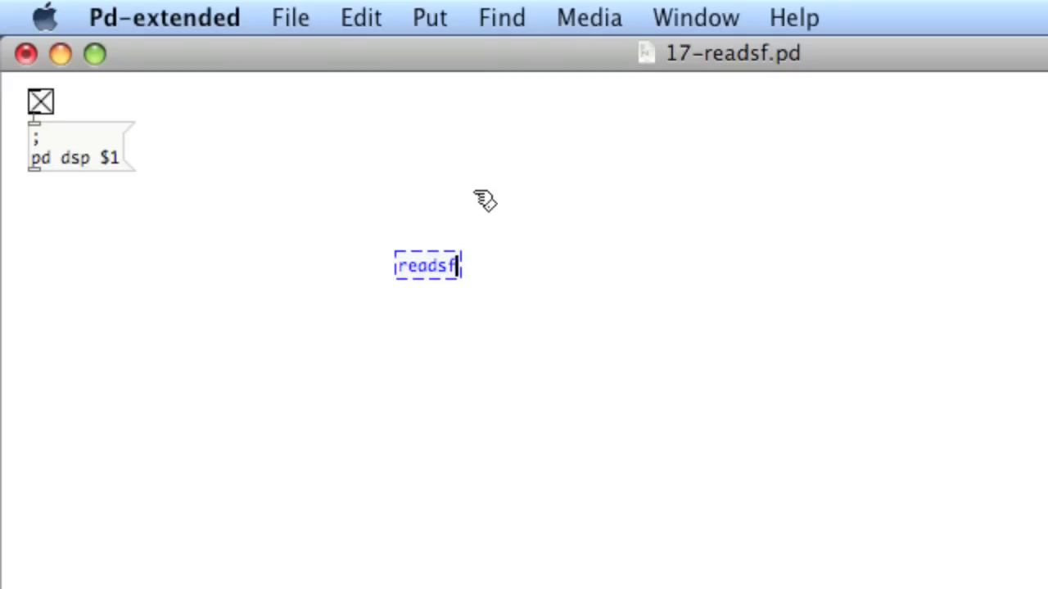
text(~)
click(485, 200)
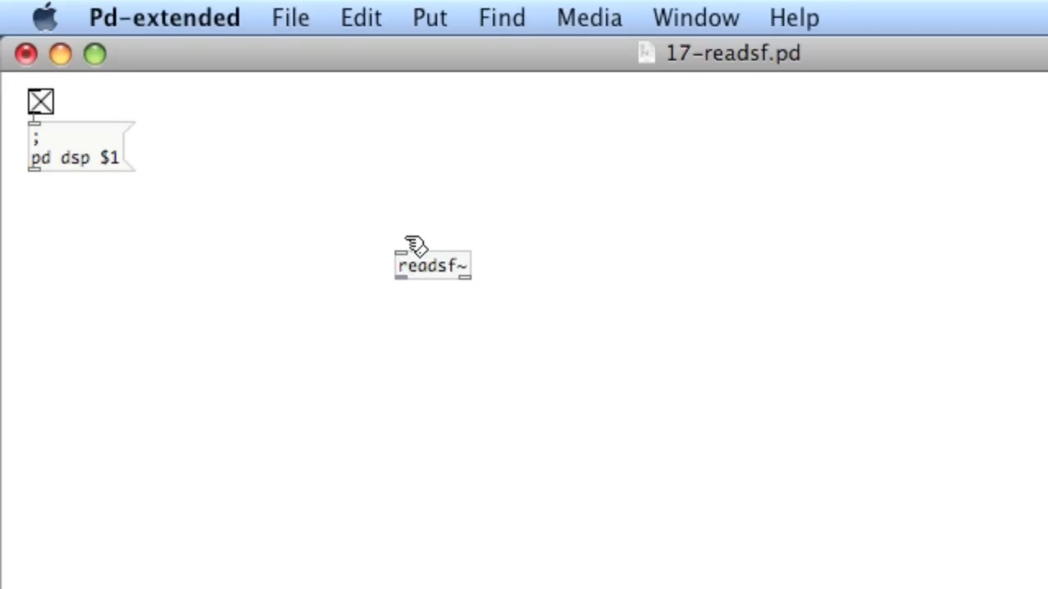
Create a message above readsf~ reading 'open 17-marching-snare.wav'.
key(super+2)
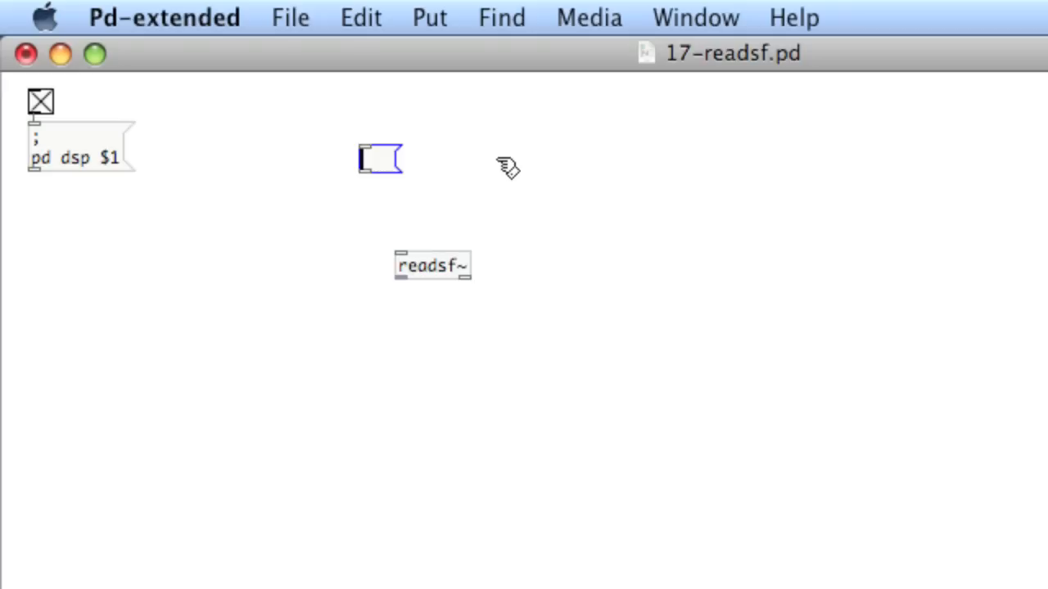
text(open 17-marching-snare.wav)
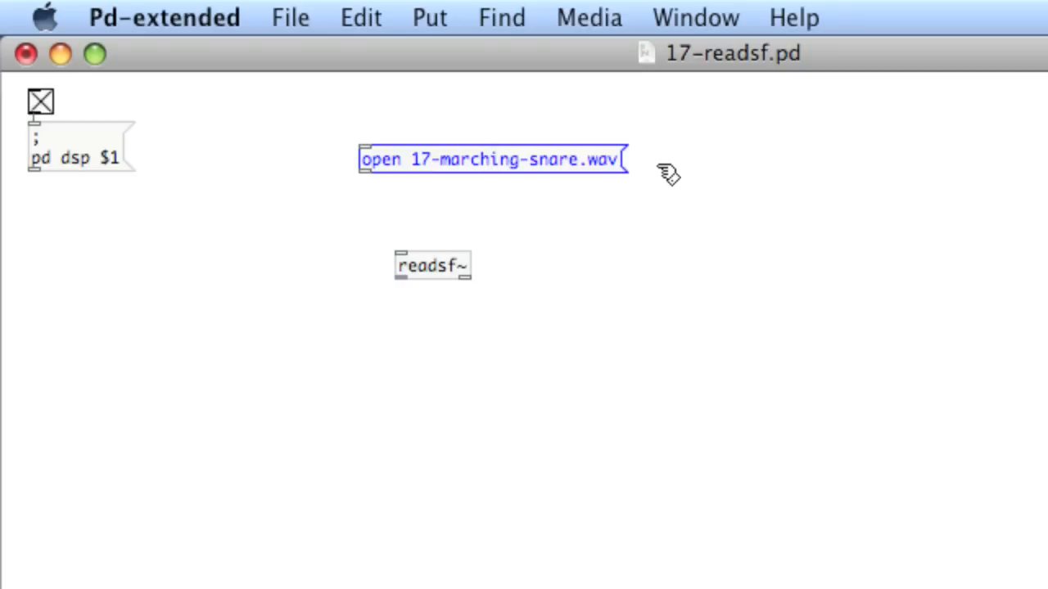
key(Right)
key(Right)
key(Right)
key(Right)
key(Right)
key(Right)
key(Right)
Finish the open message and connect its outlet to the readsf~ inlet.
click(668, 174)
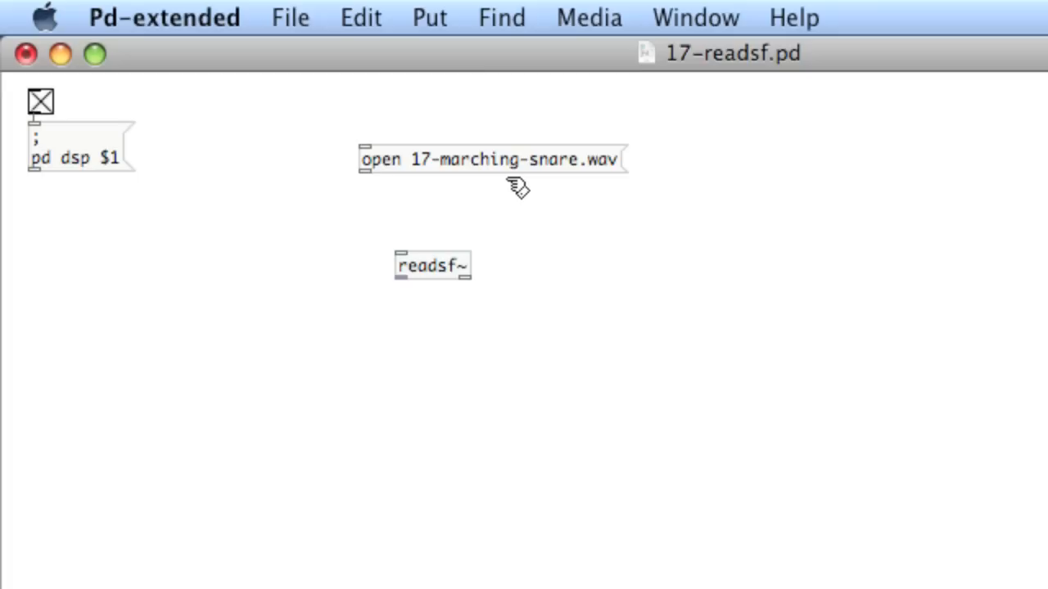
drag(364, 171, 401, 255)
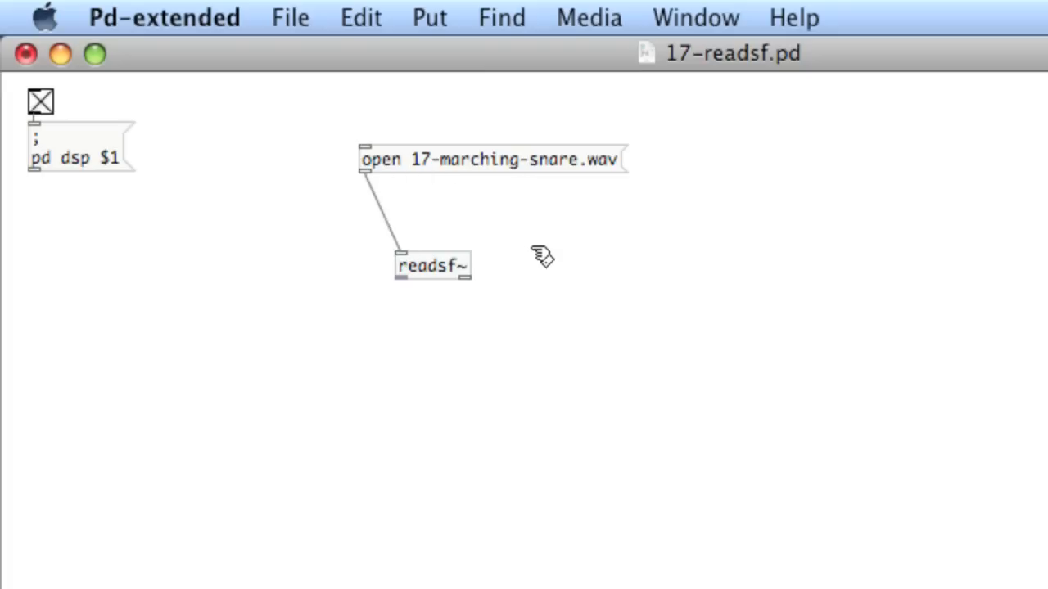
Create a 'start' message left of readsf~ and a 'stop' copy stacked below it.
key(super+2)
text(start)
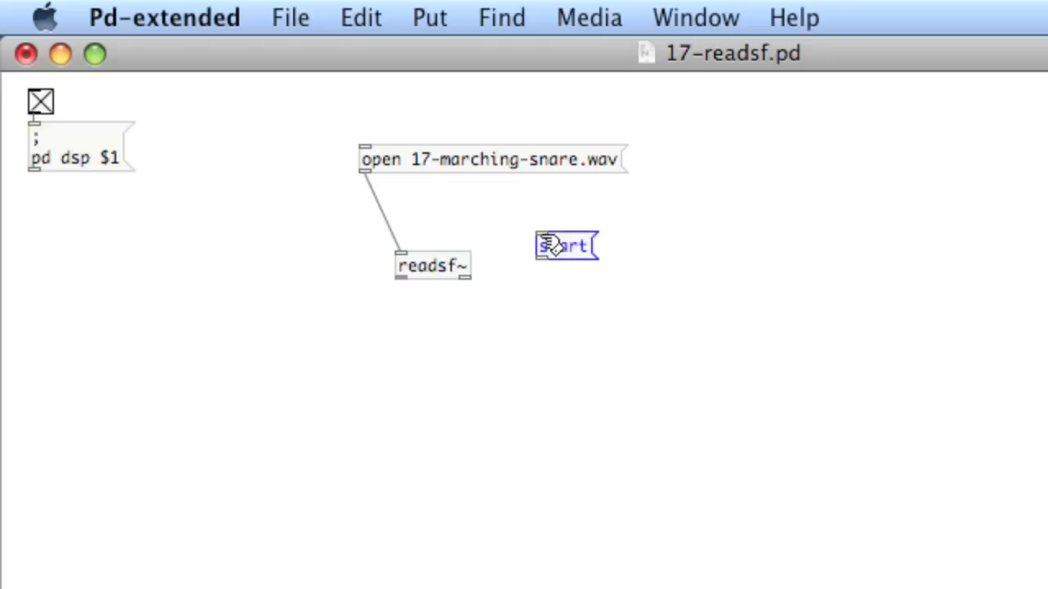
click(663, 279)
mouse_move(577, 247)
mouse_down()
mouse_move(344, 231)
mouse_move(321, 209)
mouse_up()
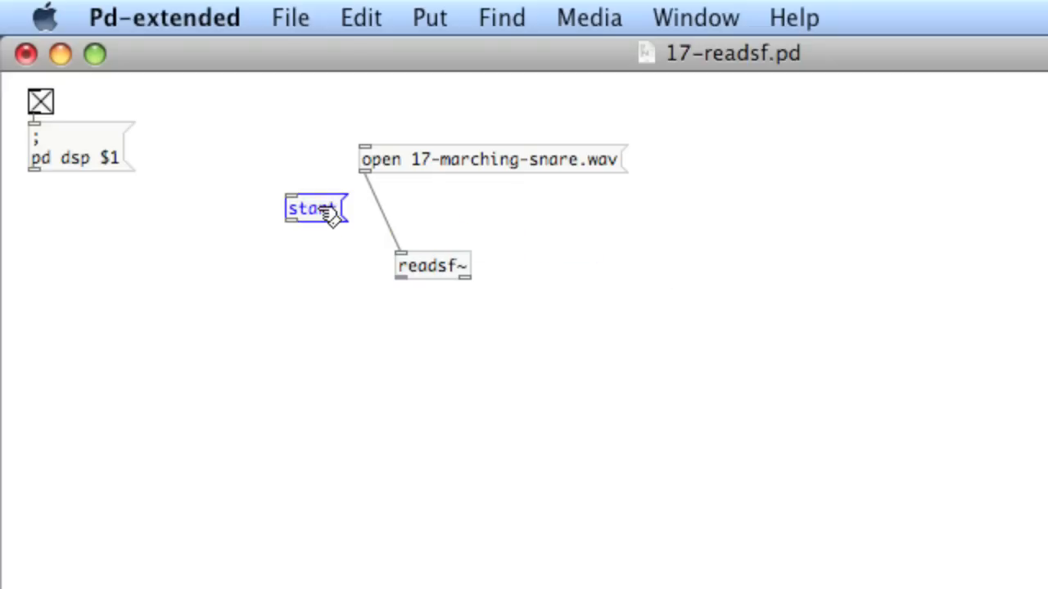
key(super+d)
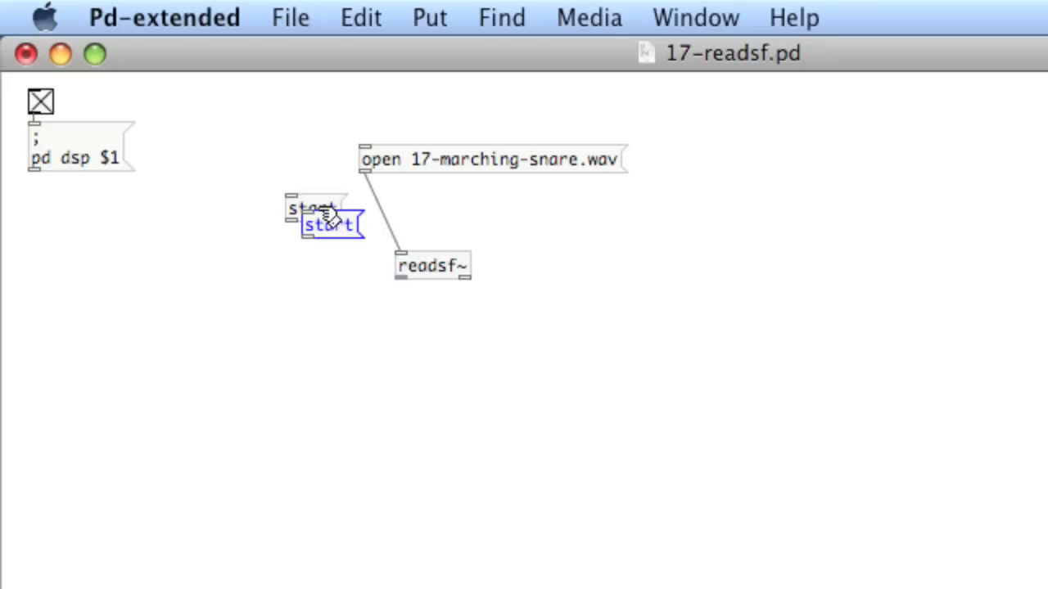
key(shift+Left)
key(shift+Down)
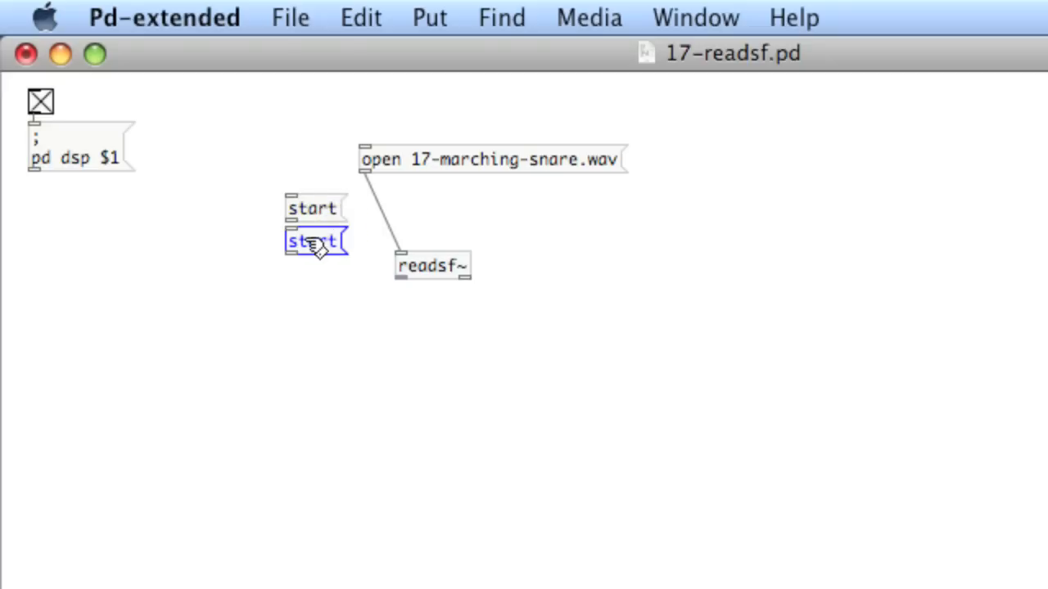
double_click(311, 243)
text(stop)
click(321, 296)
Connect both the start and stop messages into readsf~'s inlet.
drag(293, 223, 409, 260)
drag(291, 253, 417, 266)
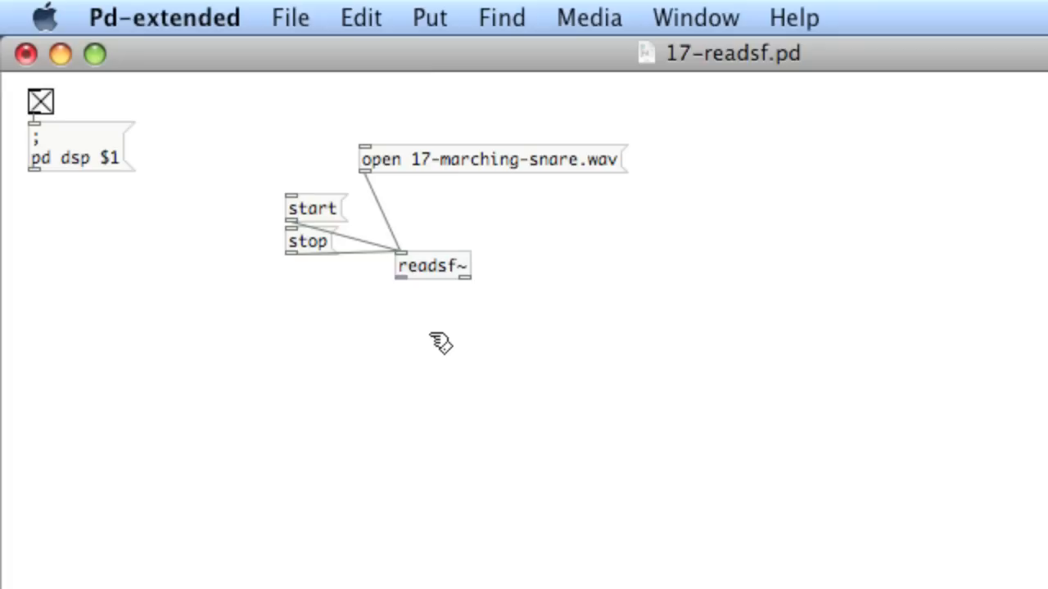
Create a 'dac~ 1 2' stereo output object below readsf~.
key(super+1)
click(405, 370)
text(da)
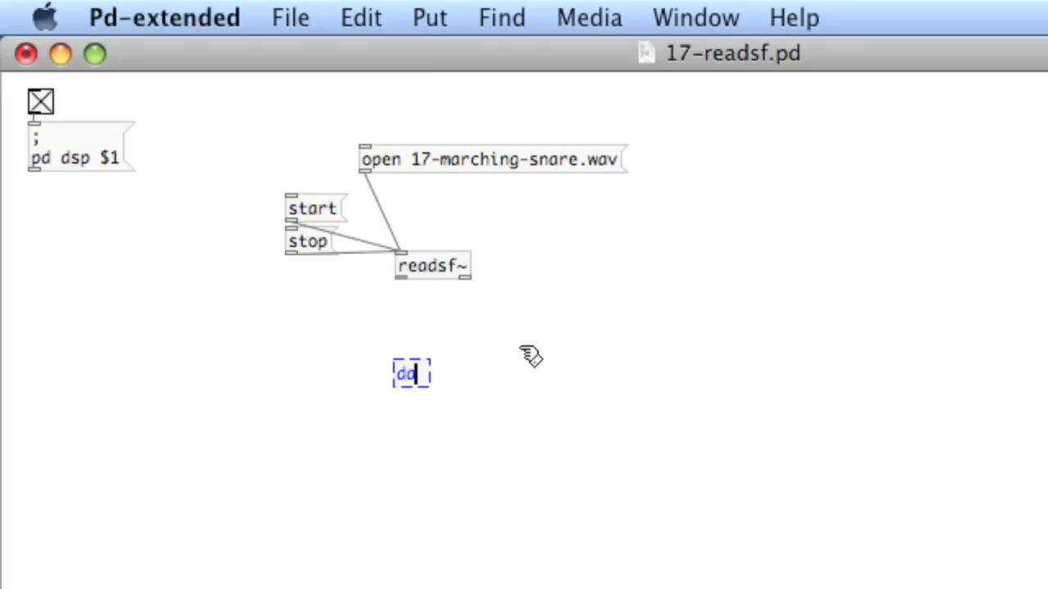
text(c~)
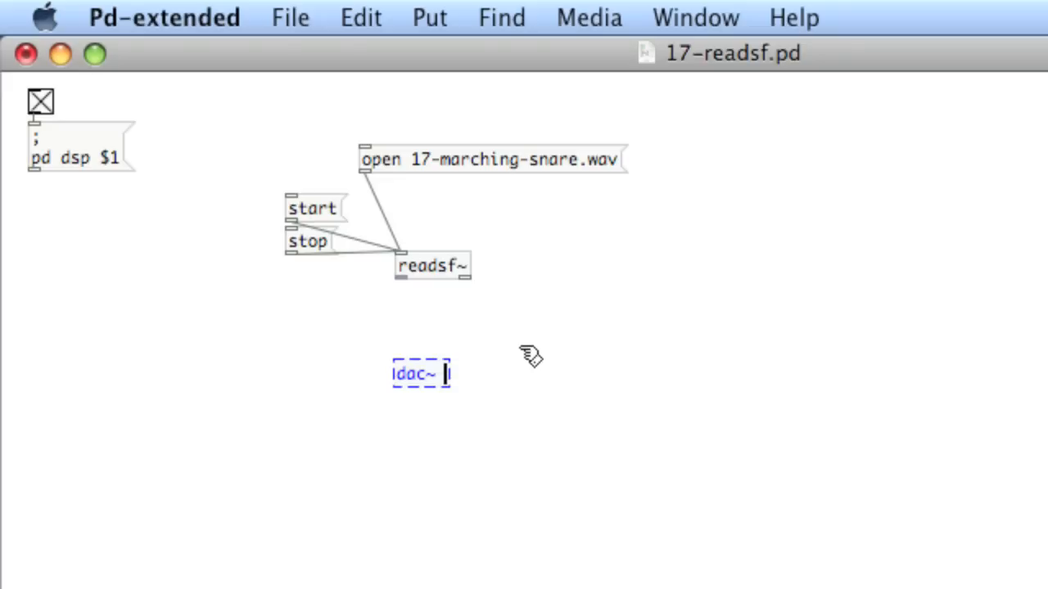
text( 1)
key(BackSpace)
text(2)
key(BackSpace)
text(1 2)
click(531, 355)
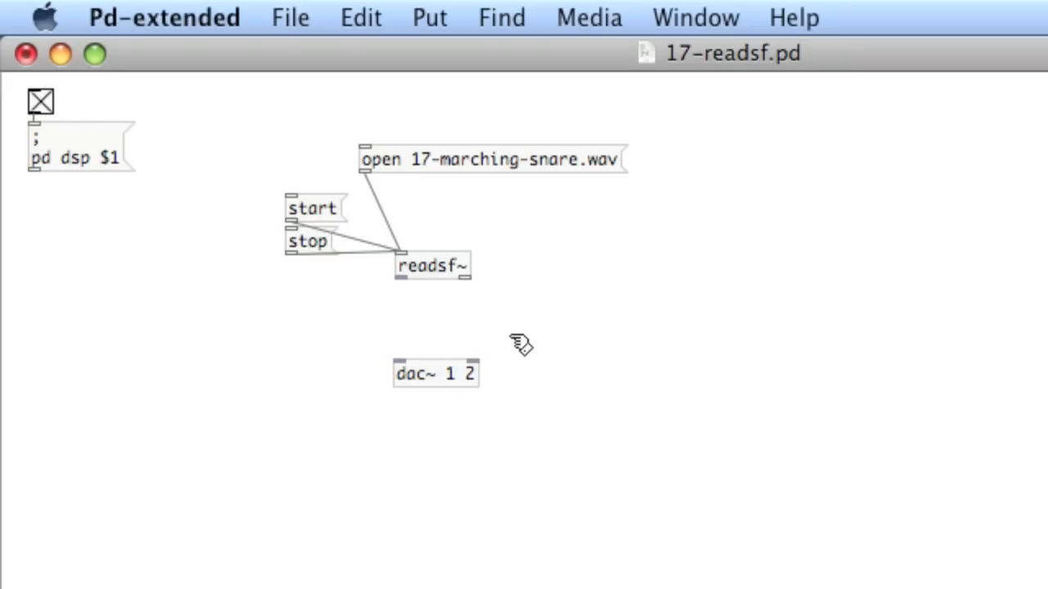
Change readsf~ to 'readsf~ 2', wire both channels to dac~ and its last outlet to the bang.
double_click(467, 270)
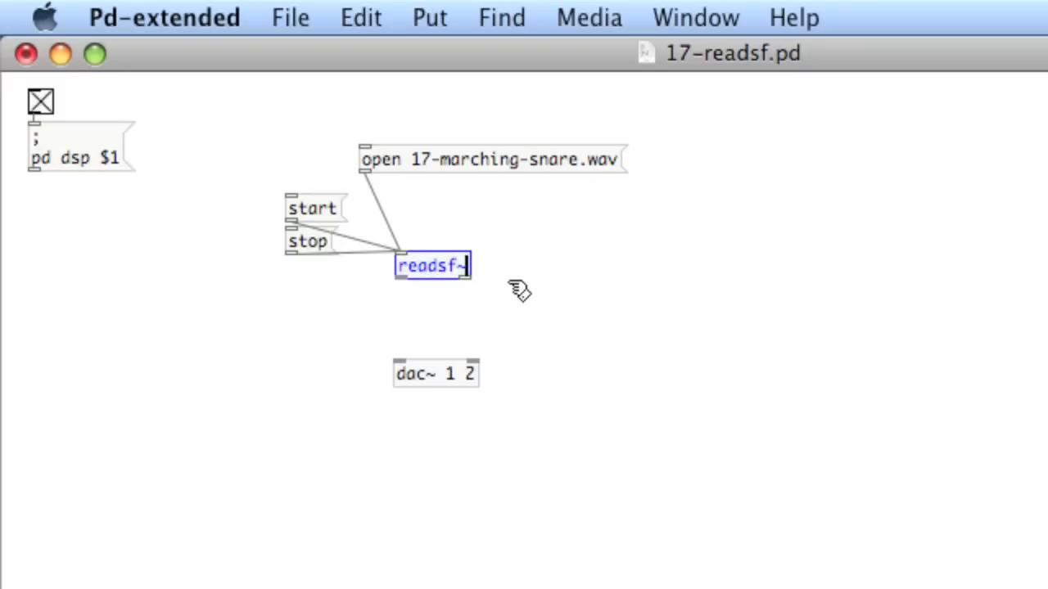
text( 2)
click(519, 290)
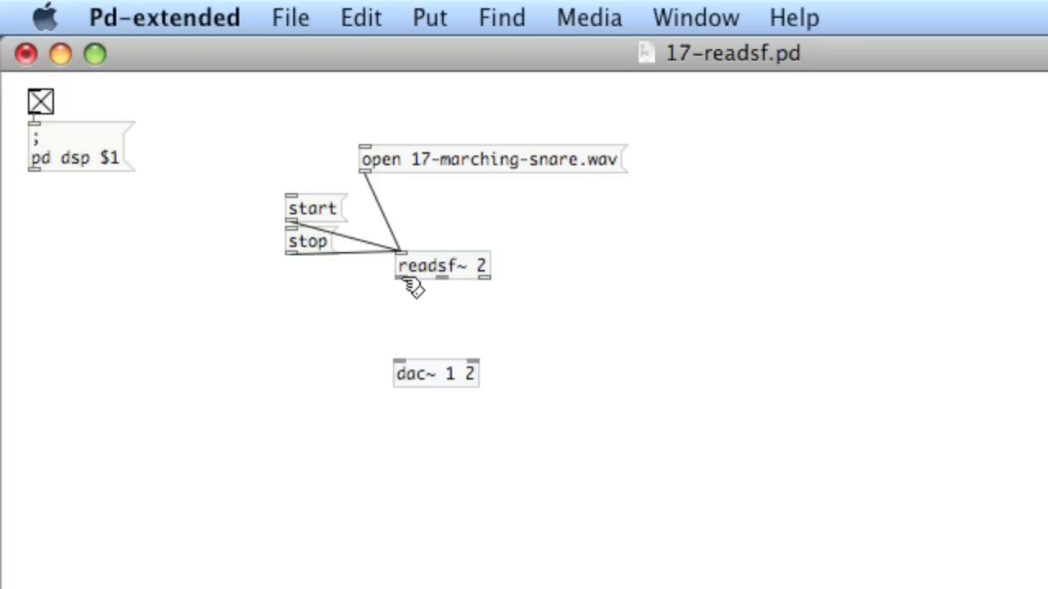
drag(401, 277, 405, 373)
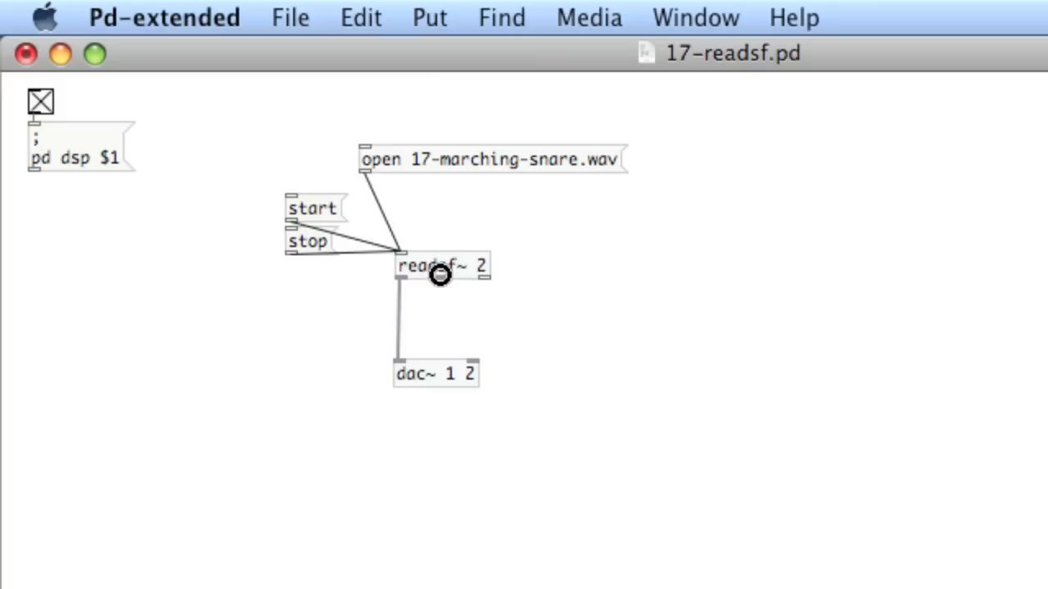
drag(442, 277, 476, 370)
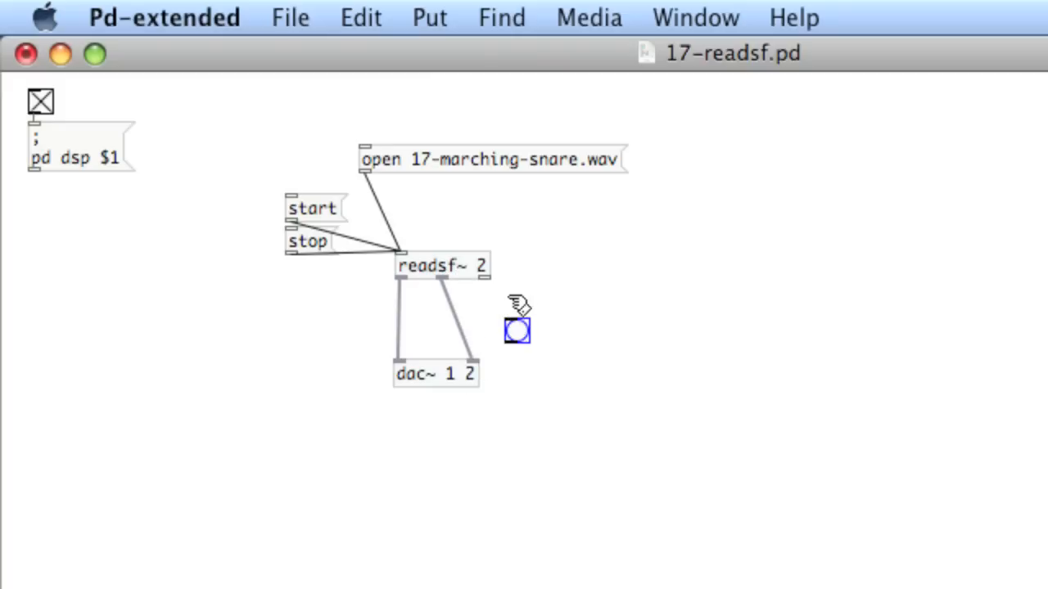
mouse_move(485, 277)
mouse_down()
mouse_move(516, 328)
mouse_move(508, 307)
mouse_up()
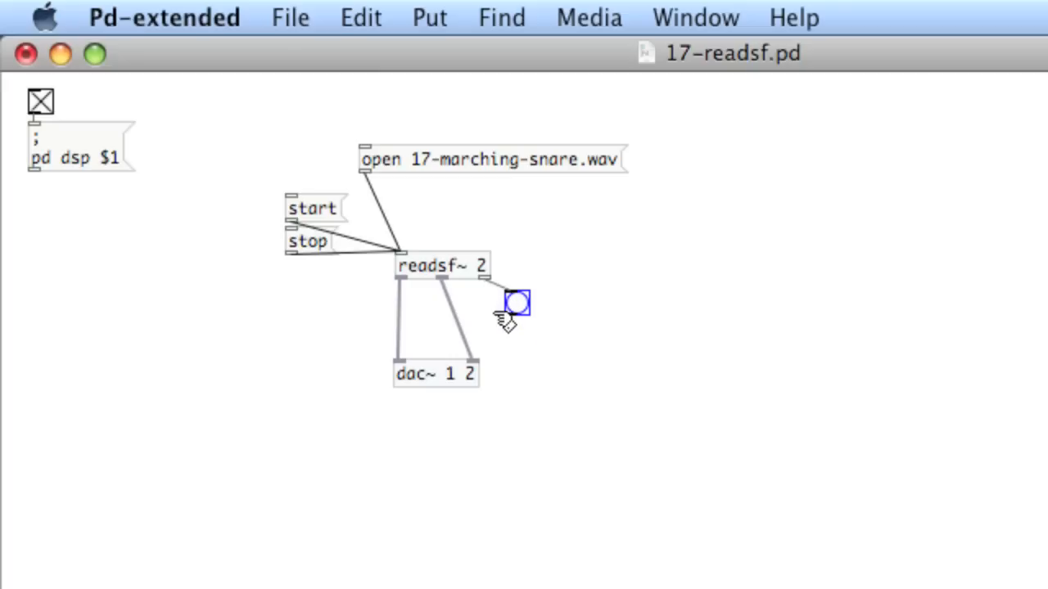
click(581, 295)
click(499, 163)
click(328, 211)
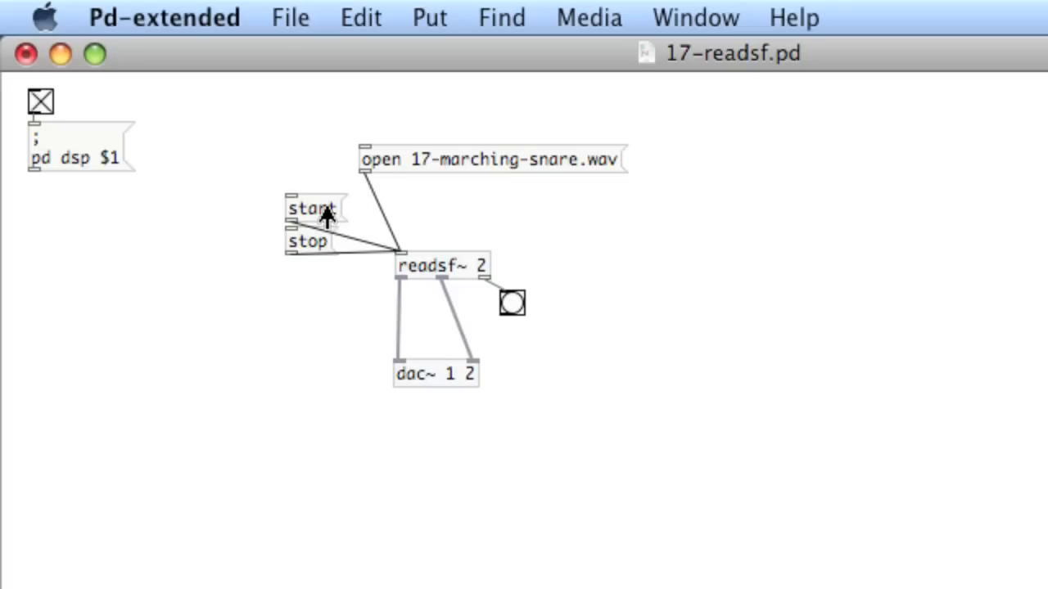
click(530, 161)
Change the message to 'open $1' and nudge it down and right to make room above.
double_click(451, 159)
drag(411, 159, 622, 160)
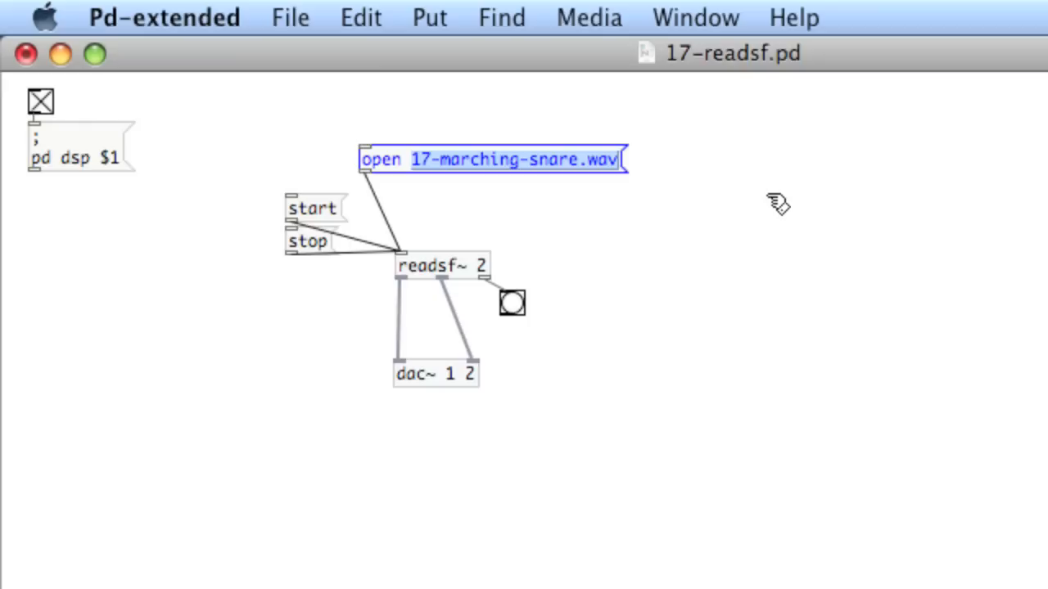
text($1)
click(778, 203)
drag(610, 205, 360, 144)
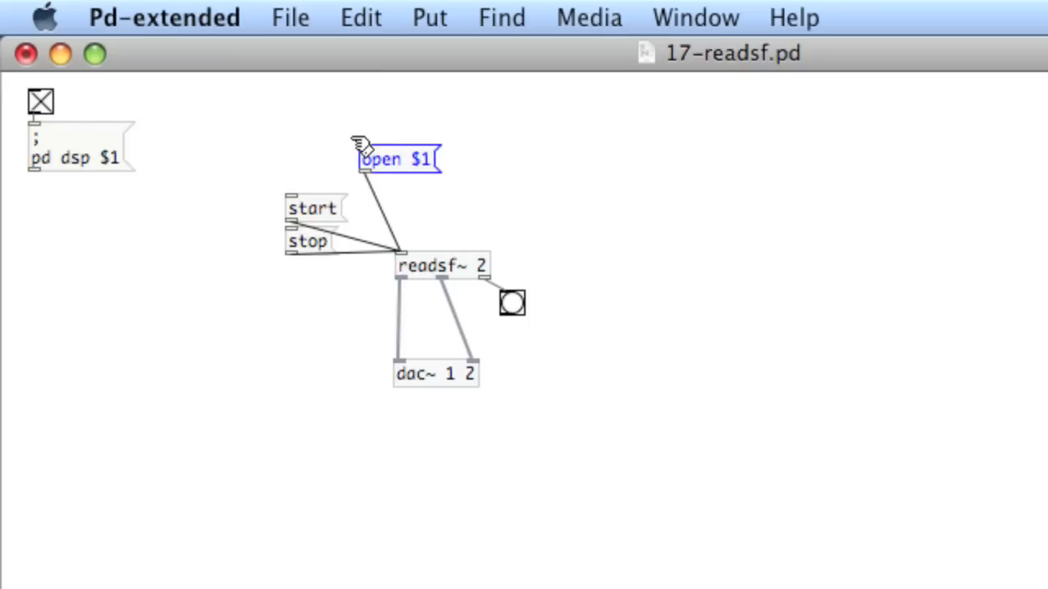
key(shift+Right)
key(shift+Right)
key(shift+Right)
key(shift+Down)
key(shift+Down)
key(shift+Down)
key(shift+Down)
key(shift+Down)
key(Down)
key(Down)
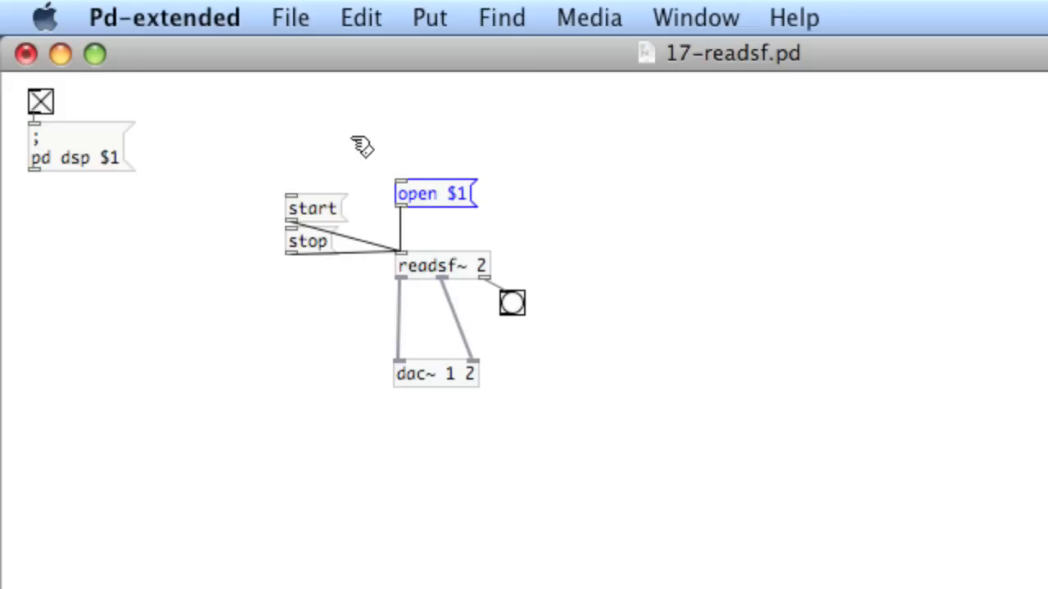
key(shift+Down)
key(shift+Down)
click(437, 160)
Add an [openpanel] object above and connect its outlet into the open $1 message.
key(super+1)
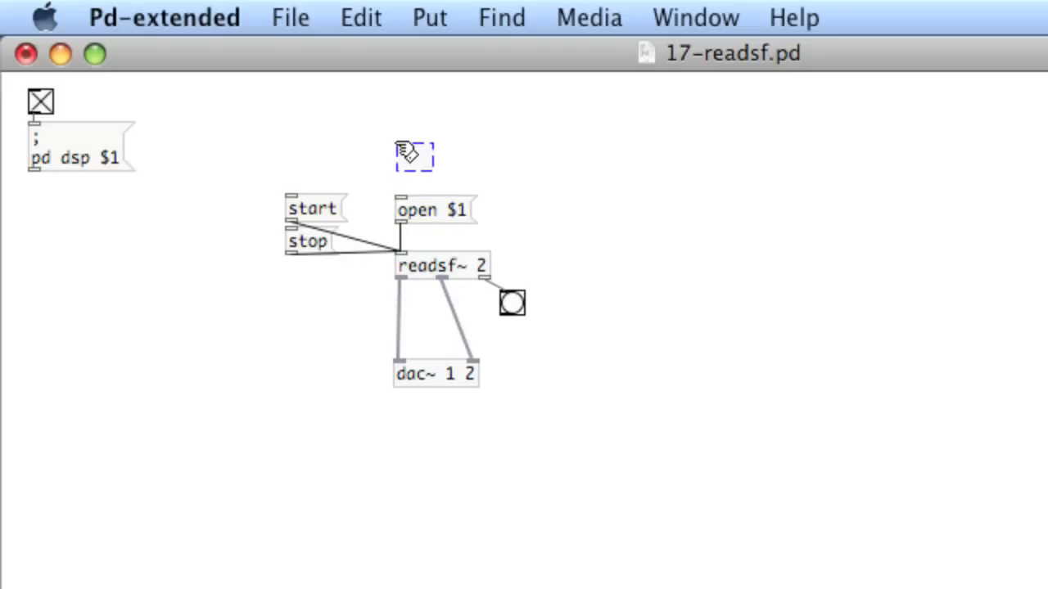
text(openpanel)
click(393, 127)
drag(400, 168, 402, 199)
drag(571, 145, 485, 163)
click(540, 154)
Add a bang above openpanel to trigger it, then leave edit mode.
key(super+1)
mouse_move(579, 152)
mouse_down()
mouse_move(401, 123)
mouse_move(401, 157)
mouse_up()
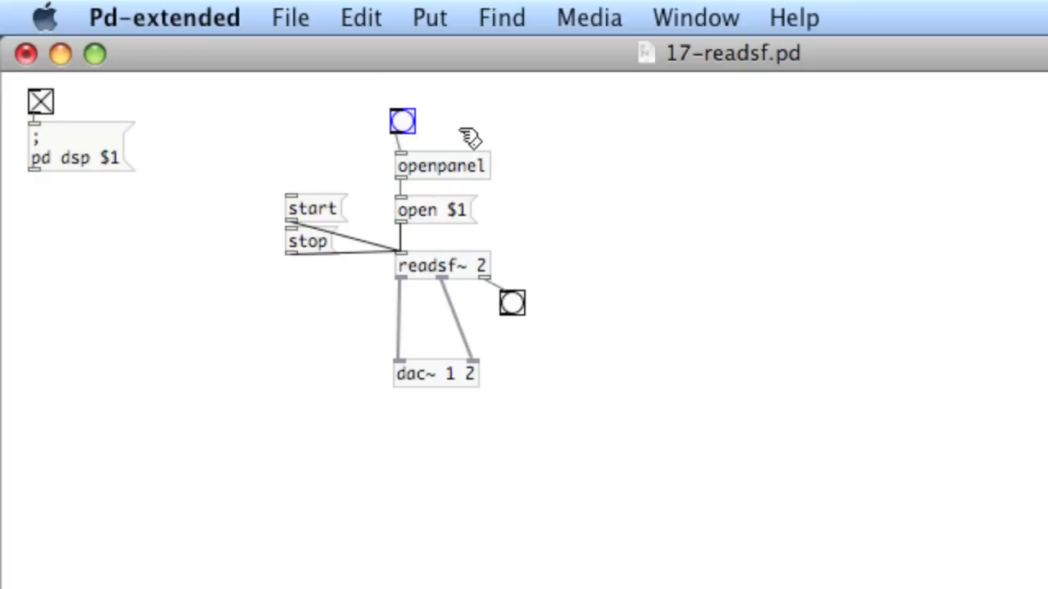
key(super+e)
Trigger the bang, choose a .wav file from pd-tutorials, and send the start message.
click(402, 121)
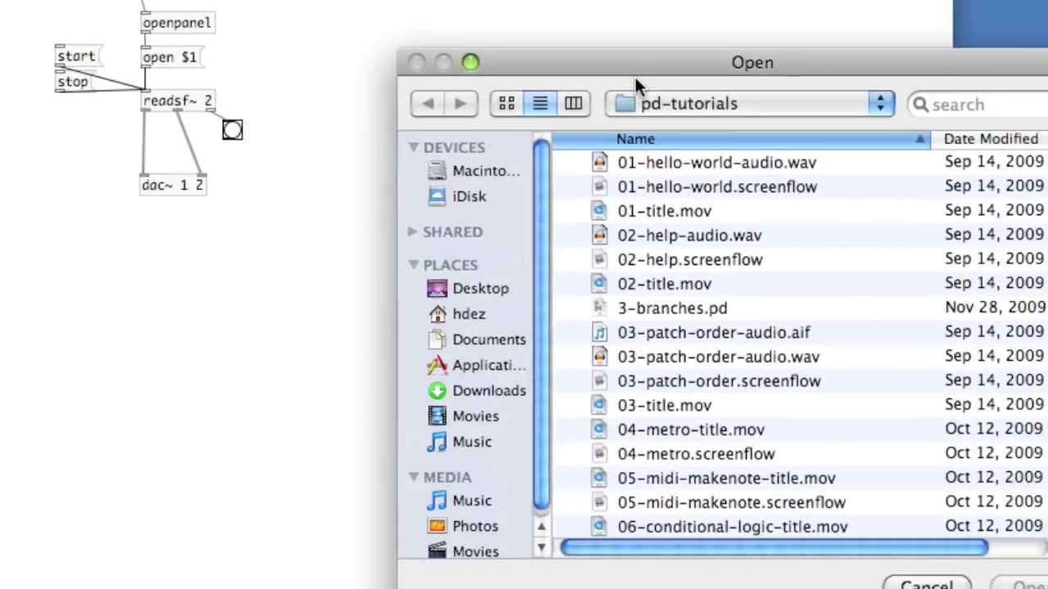
drag(634, 77, 582, 42)
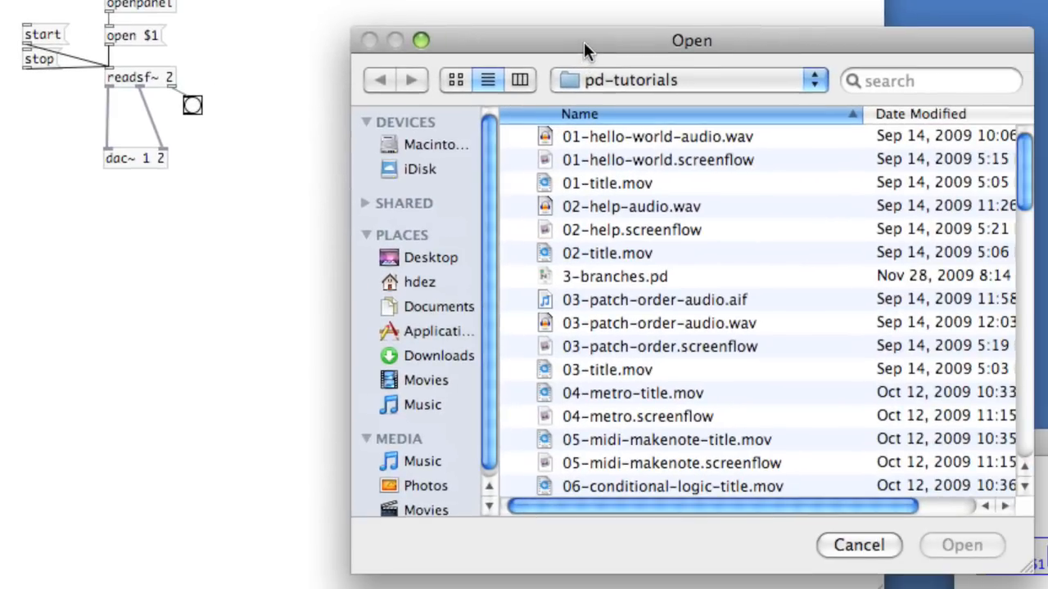
scroll(645, 202, down, 5)
scroll(645, 202, down, 5)
scroll(645, 202, down, 5)
scroll(643, 199, down, 5)
scroll(643, 200, down, 5)
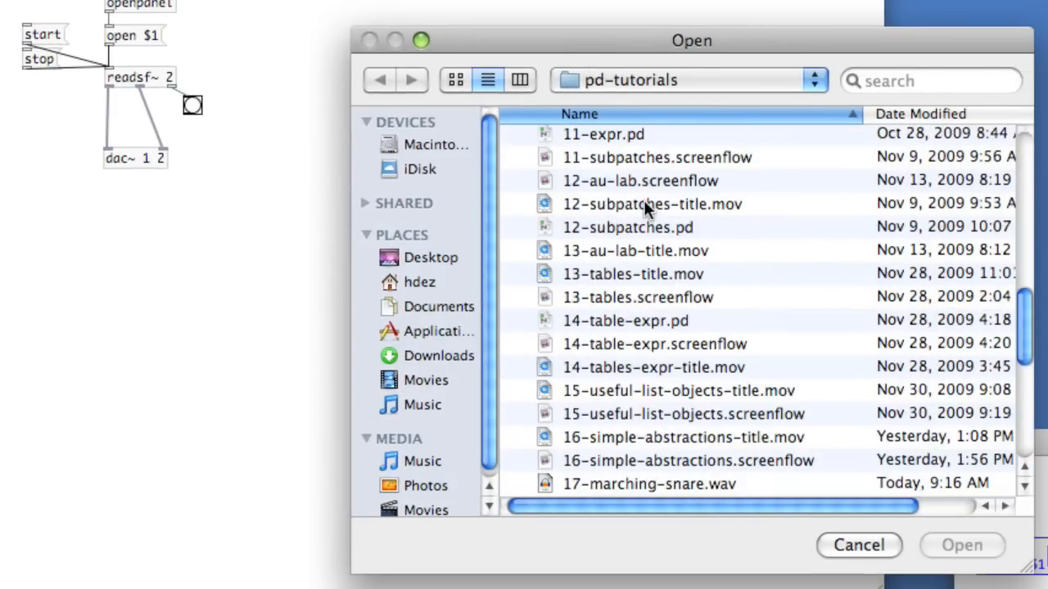
scroll(643, 200, down, 5)
scroll(643, 200, down, 3)
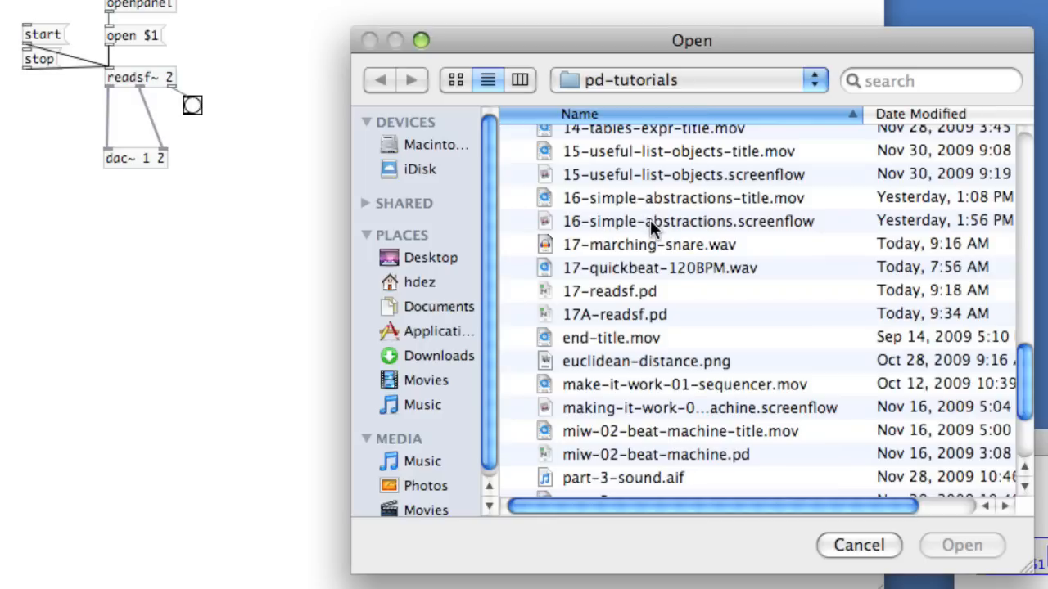
scroll(650, 219, down, 1)
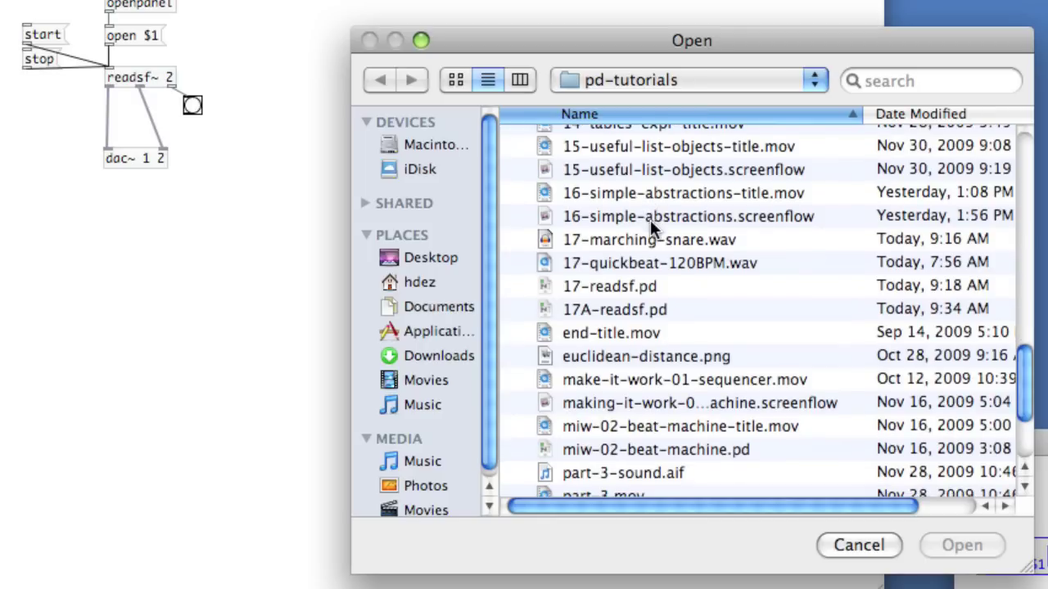
double_click(658, 261)
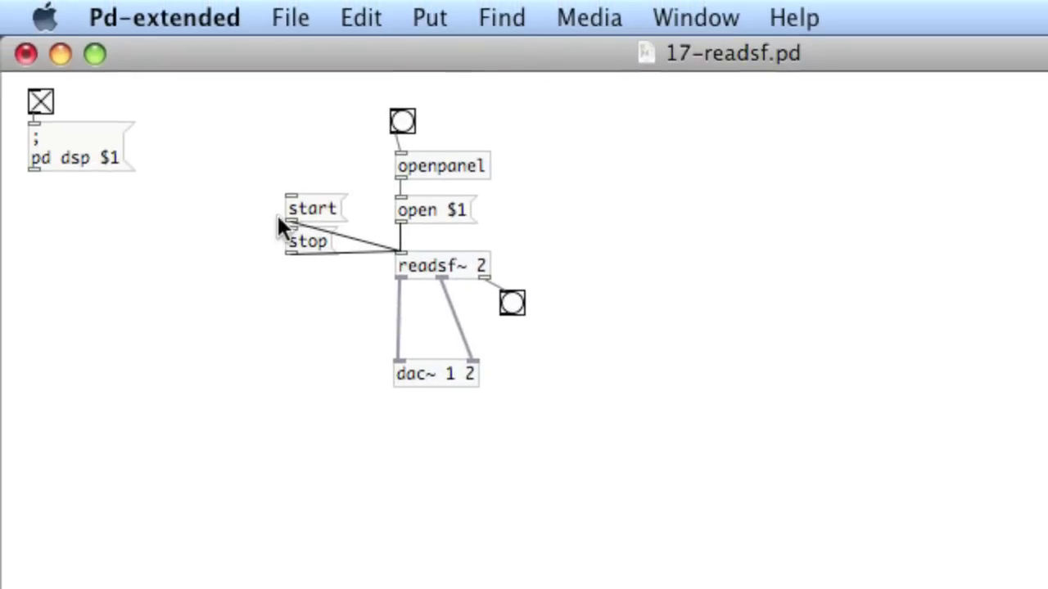
click(320, 203)
Create an [env~] object and duplicate it, placing the copy to its right.
key(super+1)
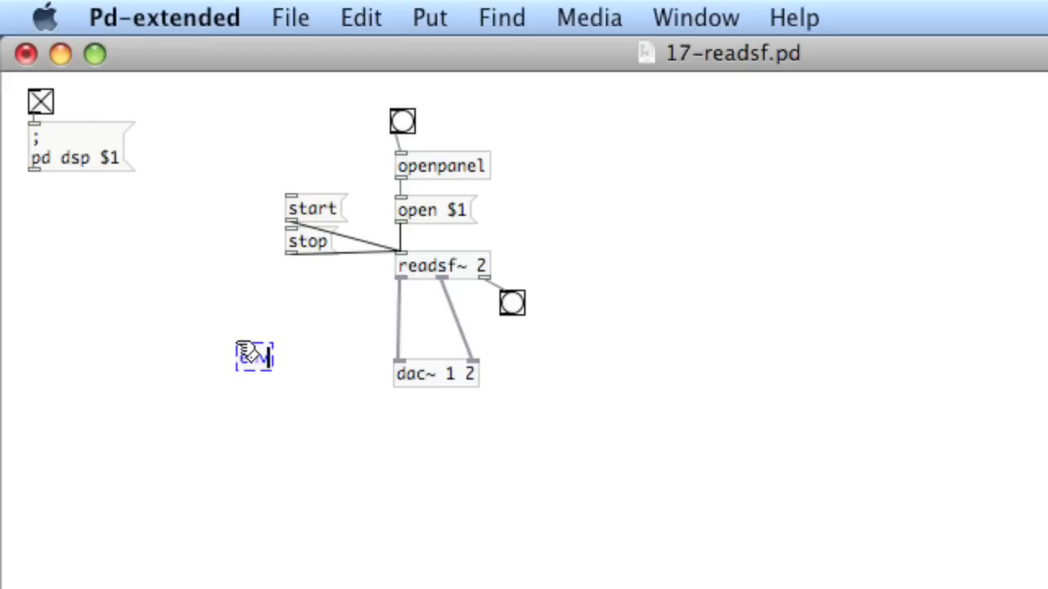
text(~)
click(270, 290)
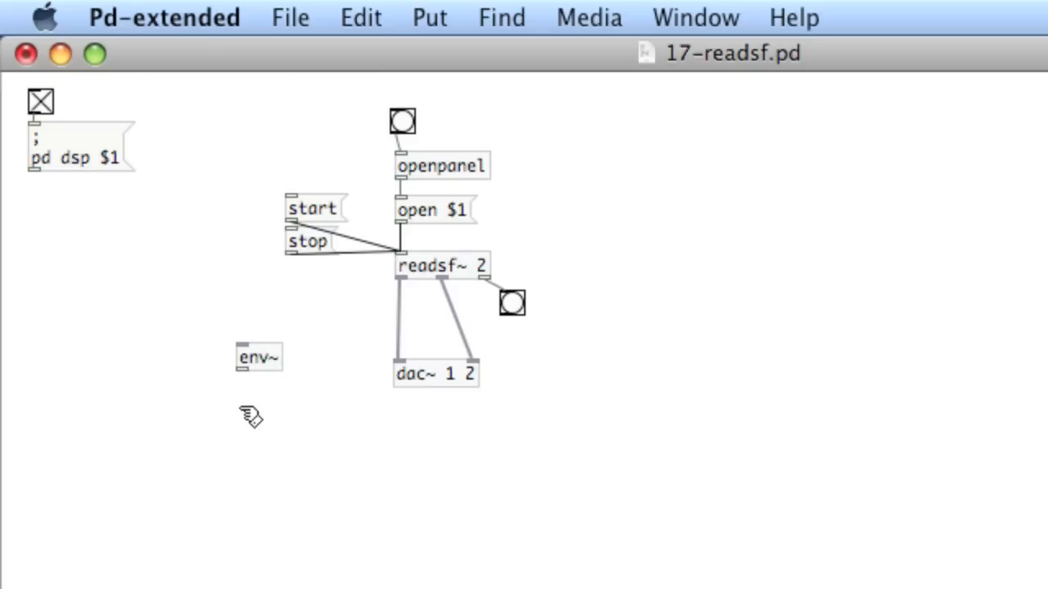
click(261, 351)
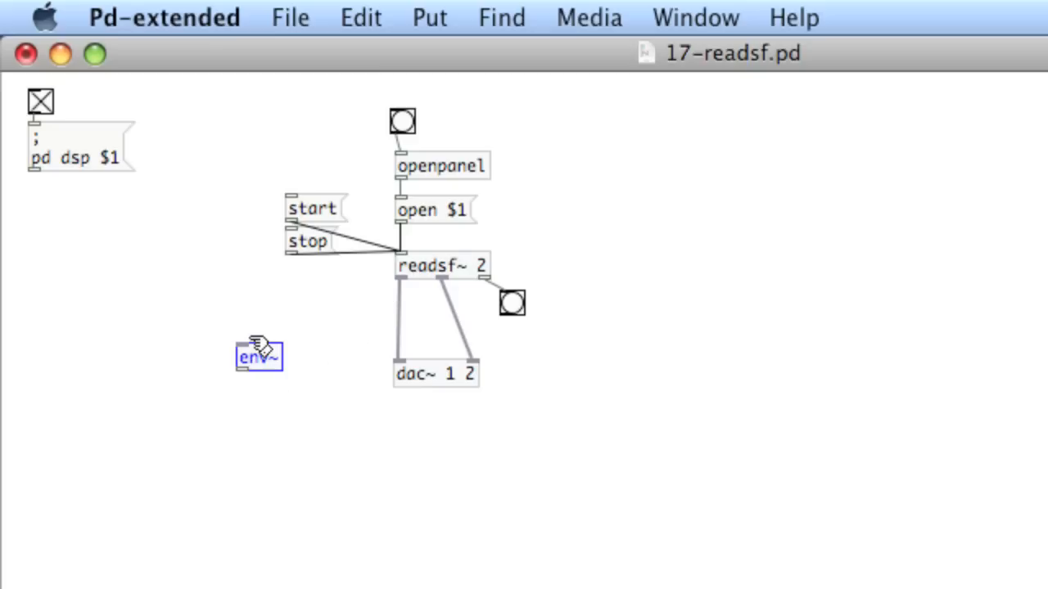
key(super+d)
key(shift+Up)
key(shift+Right)
key(shift+Right)
key(shift+Right)
key(shift+Right)
key(shift+Right)
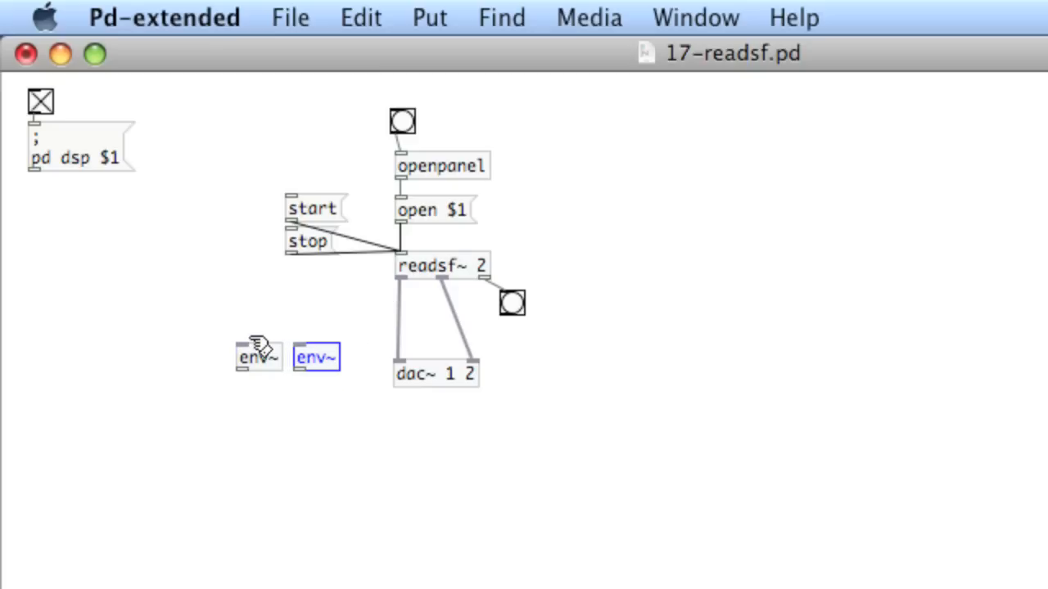
click(419, 265)
Connect readsf~'s left outlet to the first env~ and its right outlet to the second.
drag(400, 279, 244, 352)
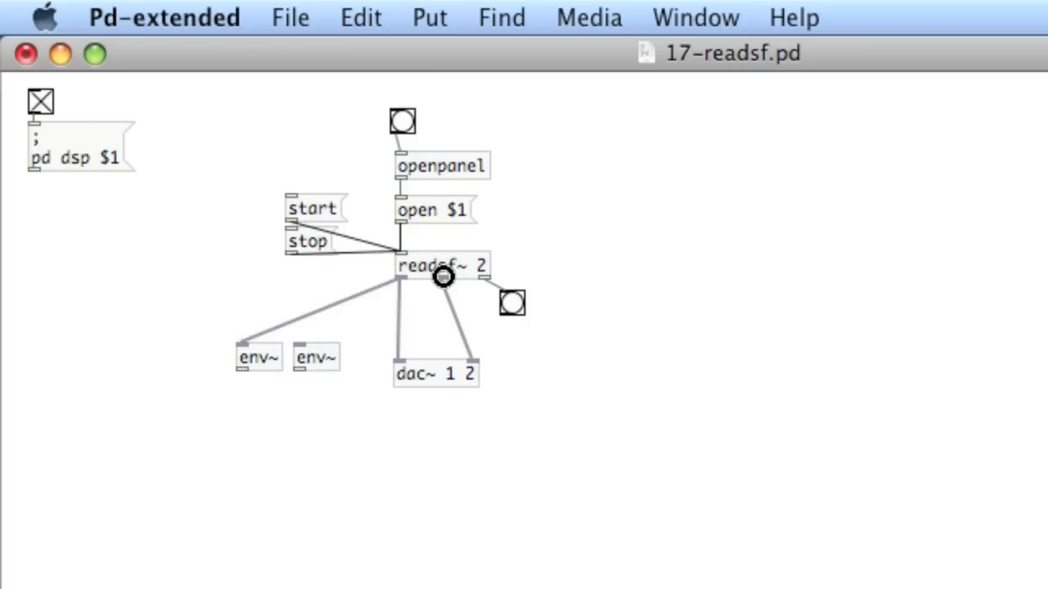
drag(442, 280, 303, 352)
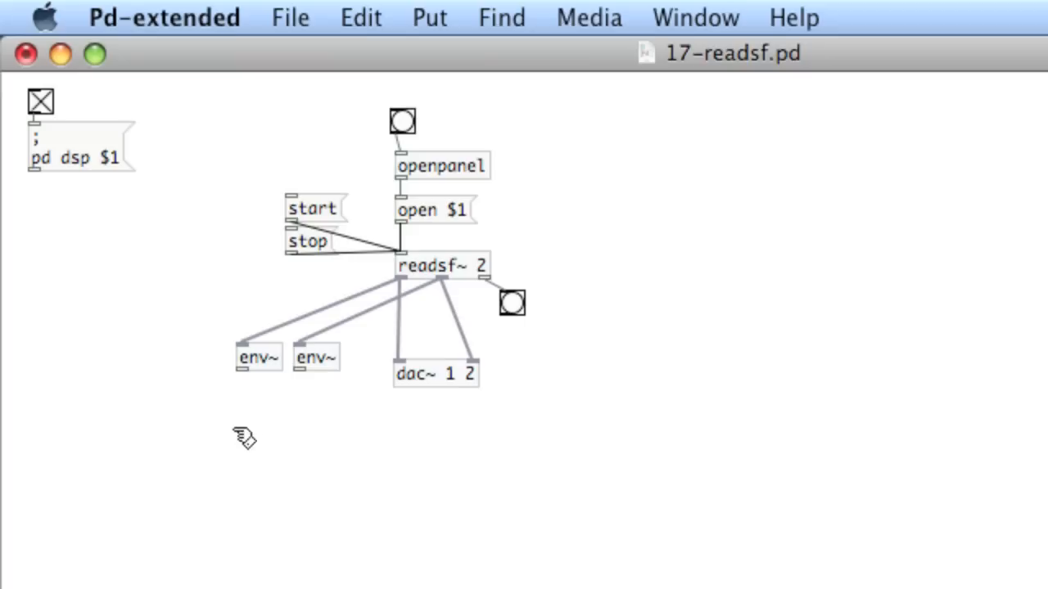
Create a VU meter below the env~ objects and duplicate it beside the first.
key(super+1)
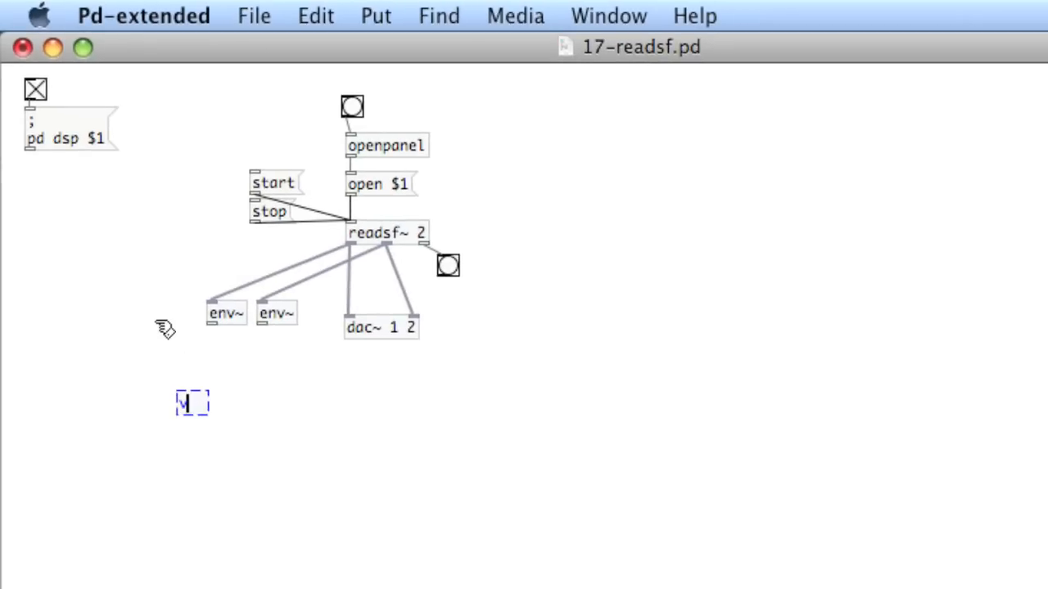
text(vu)
click(168, 331)
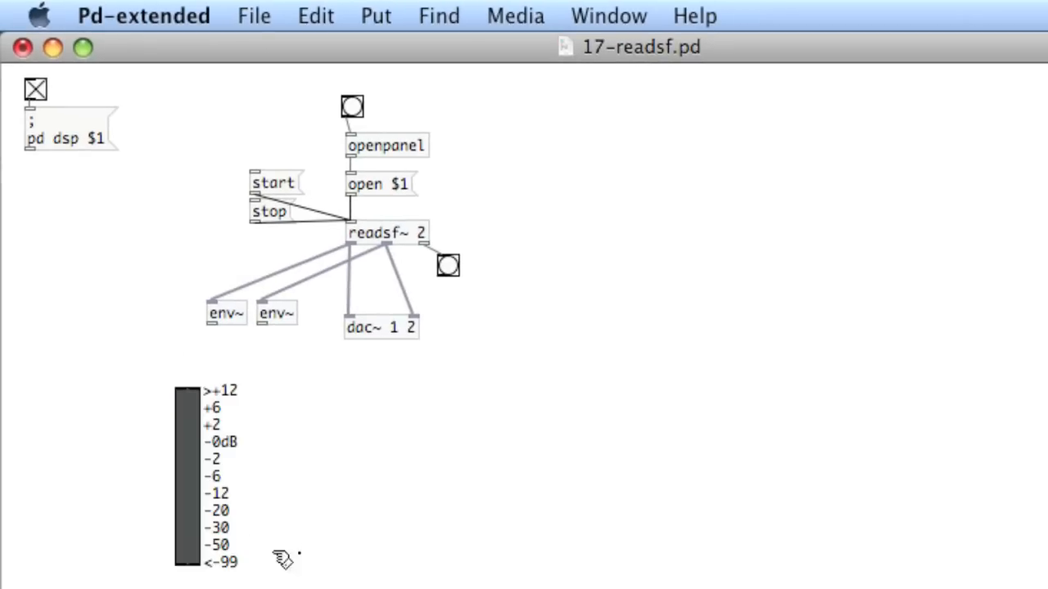
click(188, 432)
key(super+d)
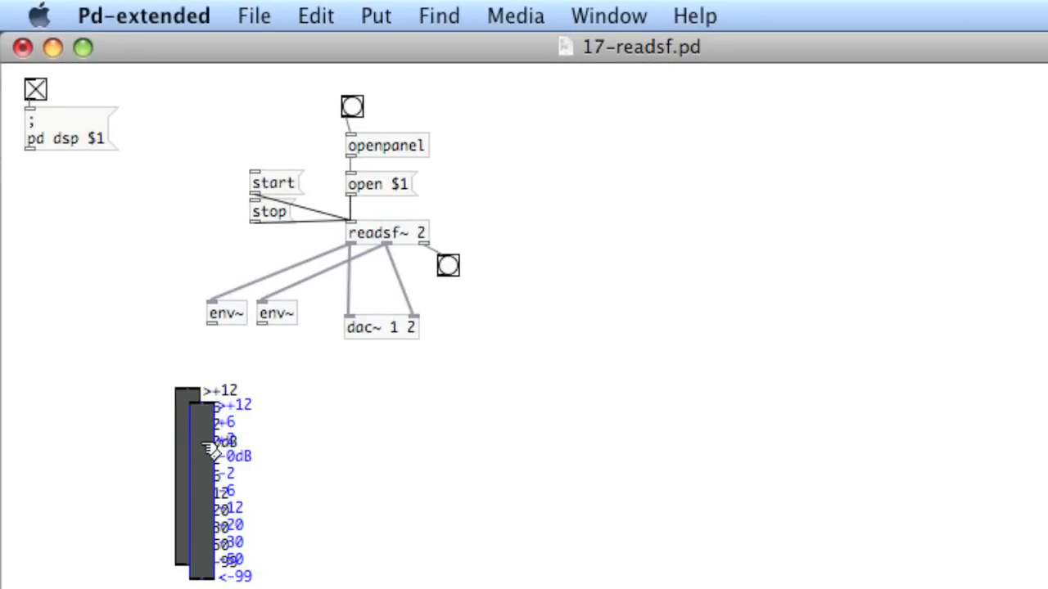
drag(196, 441, 281, 434)
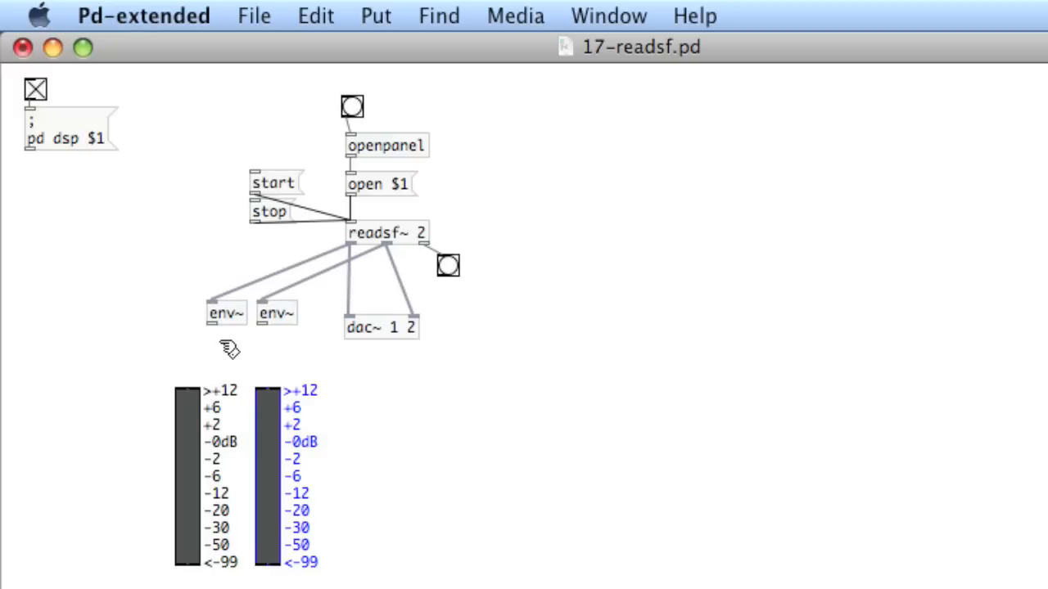
Create a [- 100] object and duplicate it so one sits under each env~.
key(super+1)
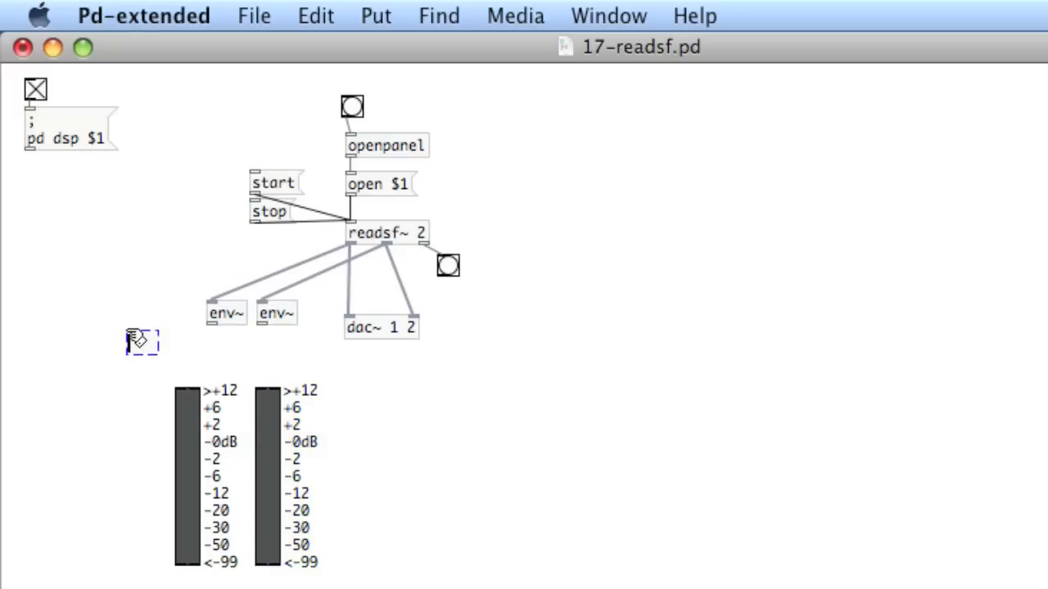
text(100)
click(106, 254)
click(156, 342)
key(super+d)
drag(166, 358, 221, 318)
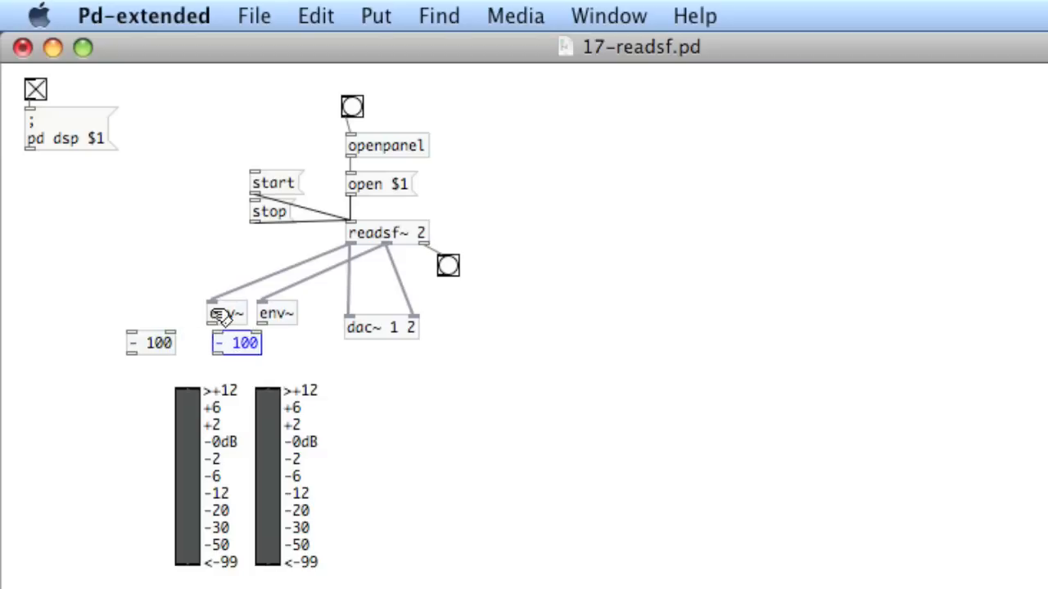
key(super+d)
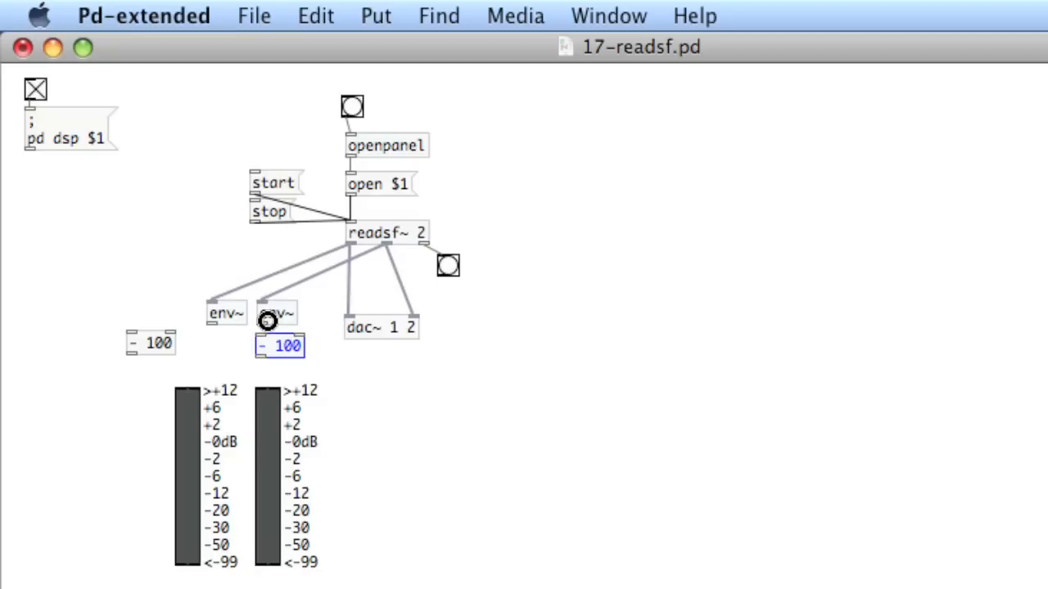
Wire env~ → - 100 → VU meter for both left and right channels.
drag(212, 322, 135, 337)
click(152, 343)
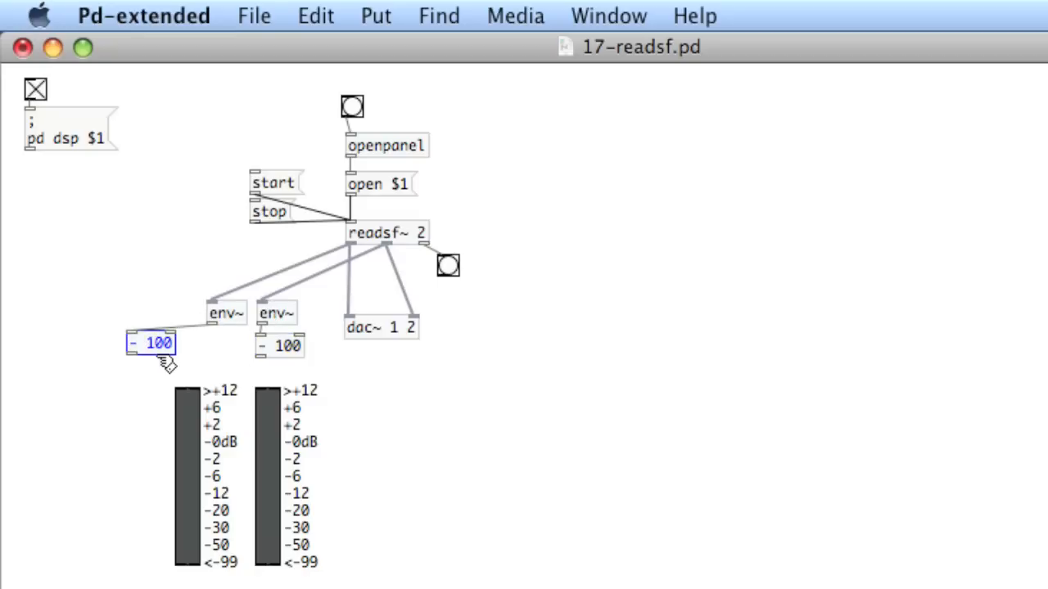
key(shift+Right)
key(shift+Right)
key(shift+Right)
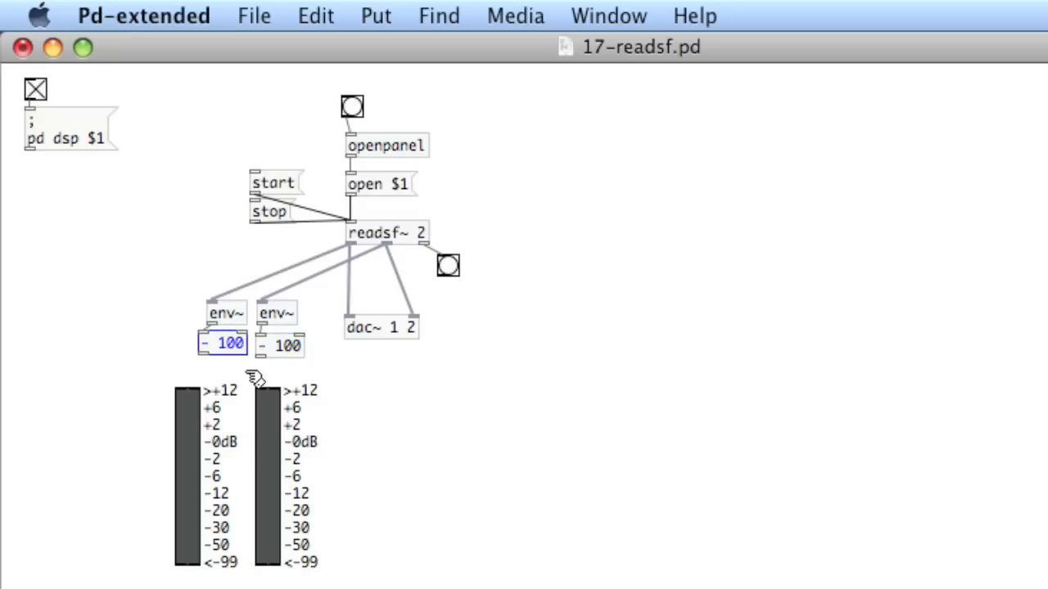
drag(260, 354, 260, 392)
drag(201, 354, 178, 398)
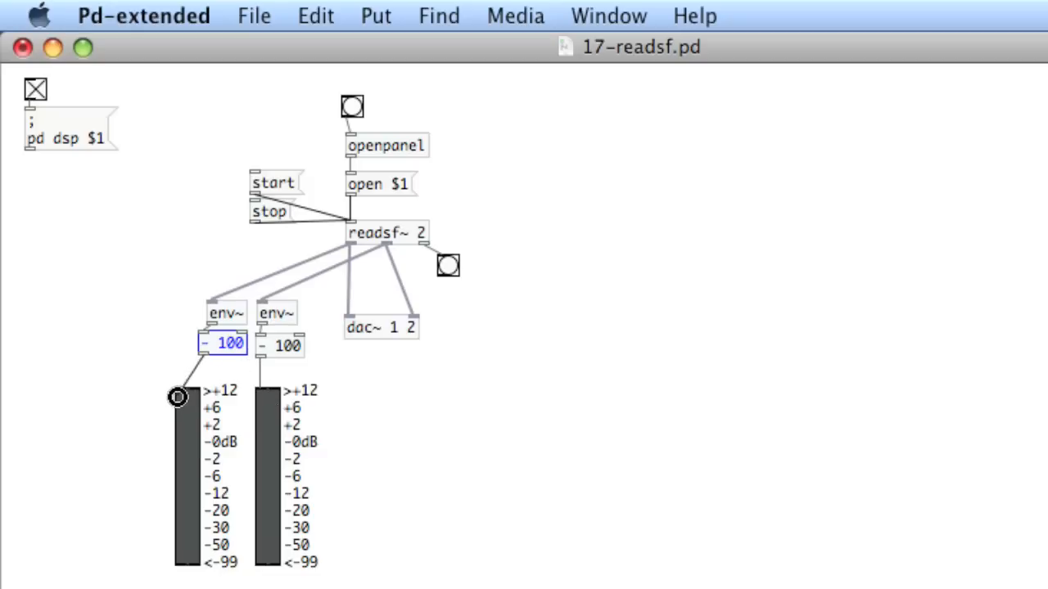
click(178, 398)
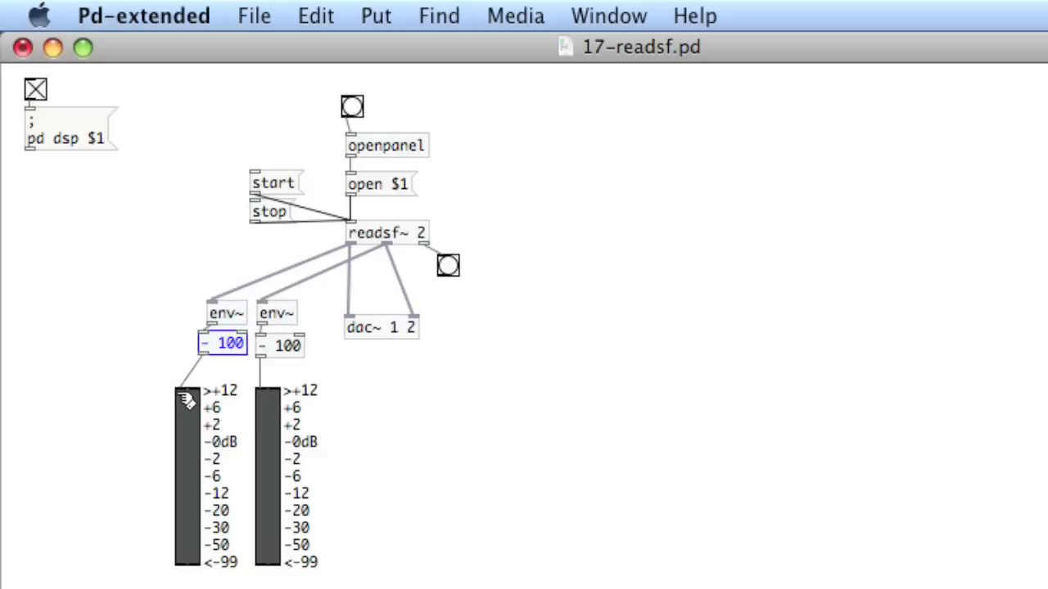
Load 17-quickbeat-120BPM.wav via the bang's file chooser and send start.
click(348, 107)
scroll(773, 409, down, 5)
scroll(773, 406, down, 5)
scroll(771, 404, down, 5)
scroll(766, 406, down, 4)
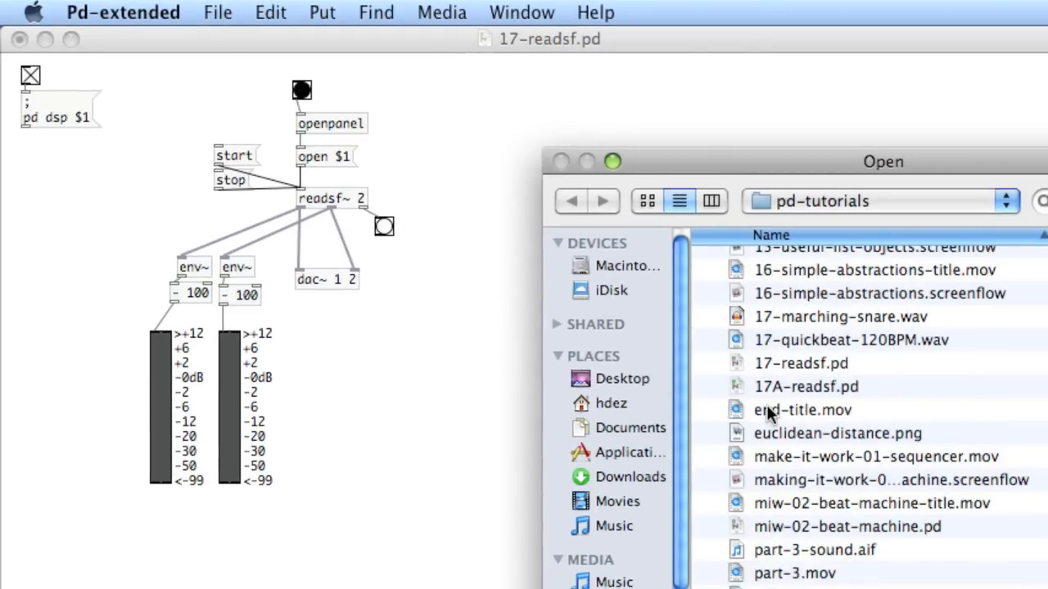
double_click(888, 341)
click(278, 185)
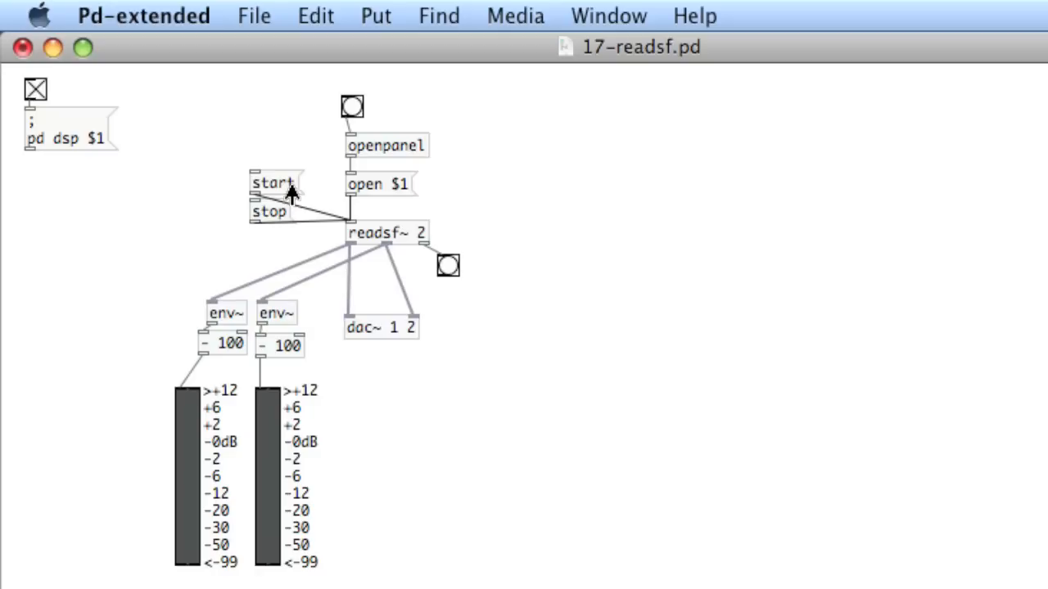
click(127, 17)
mouse_move(149, 78)
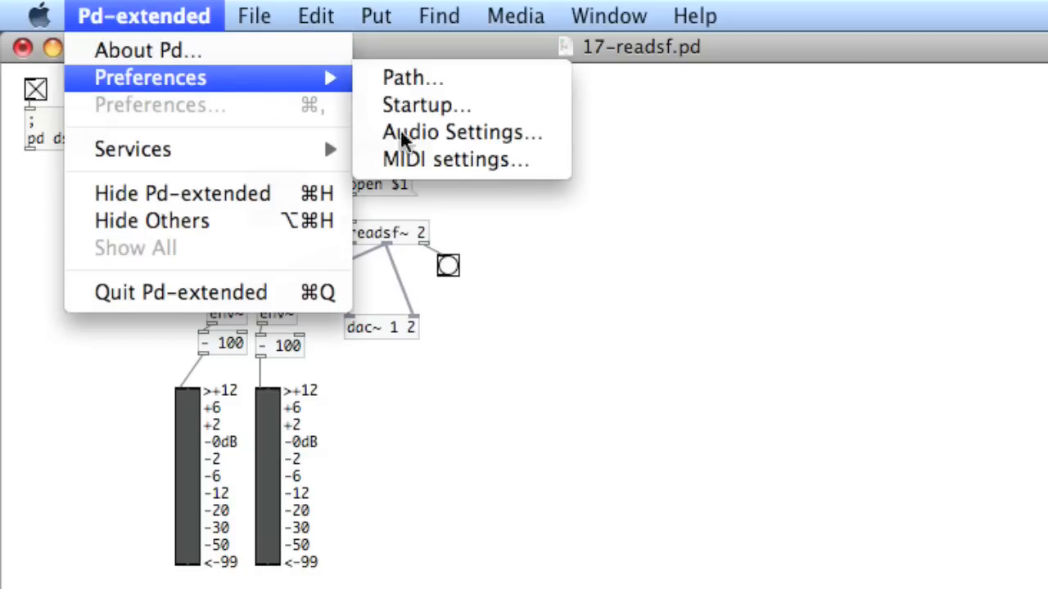
click(444, 131)
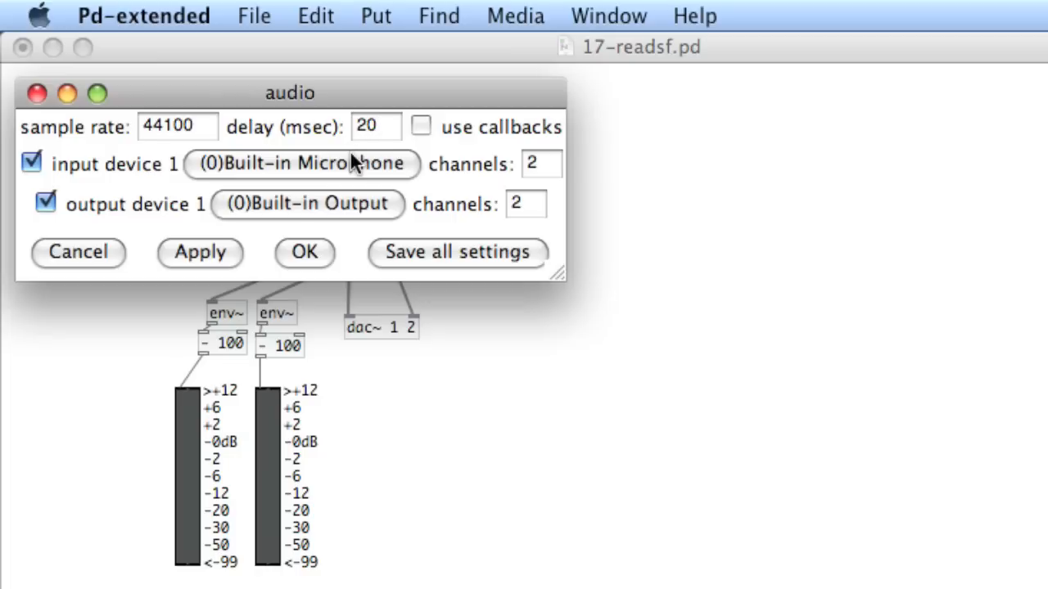
click(36, 93)
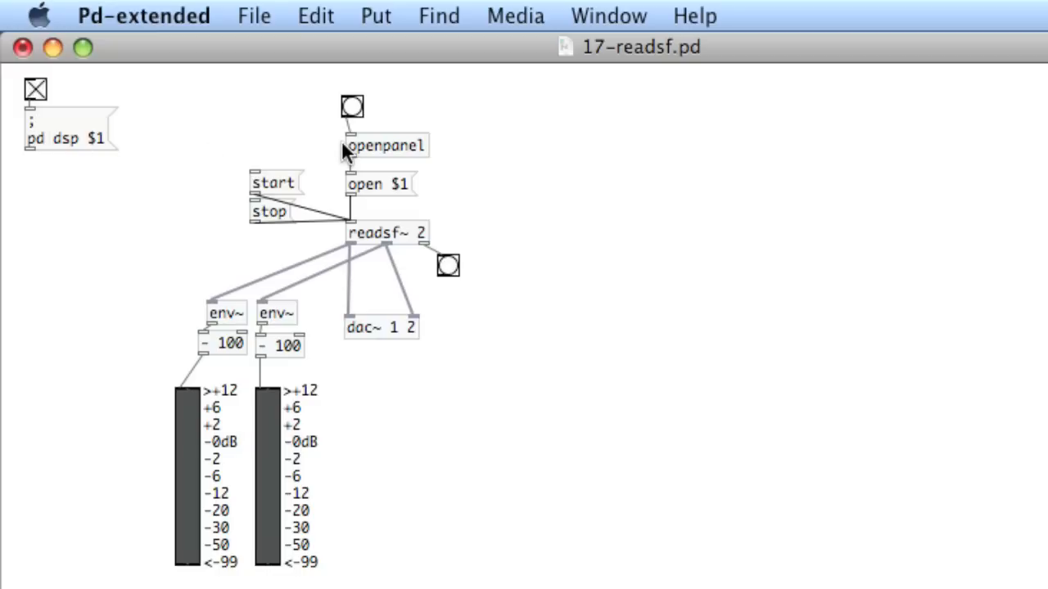
key(super+r)
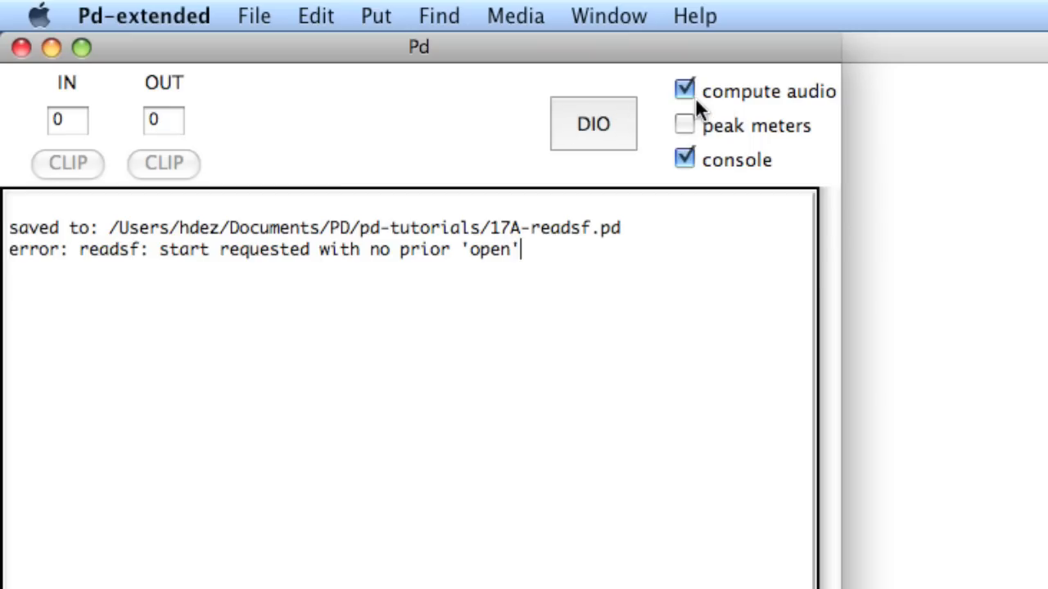
click(902, 122)
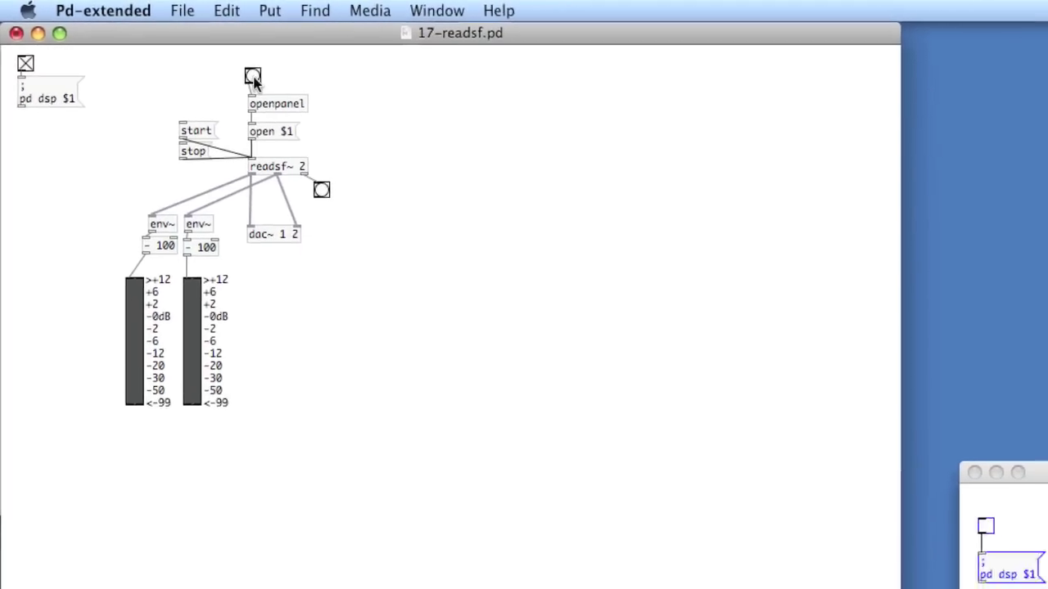
Load 17-marching-snare.wav via the bang's file chooser.
click(253, 77)
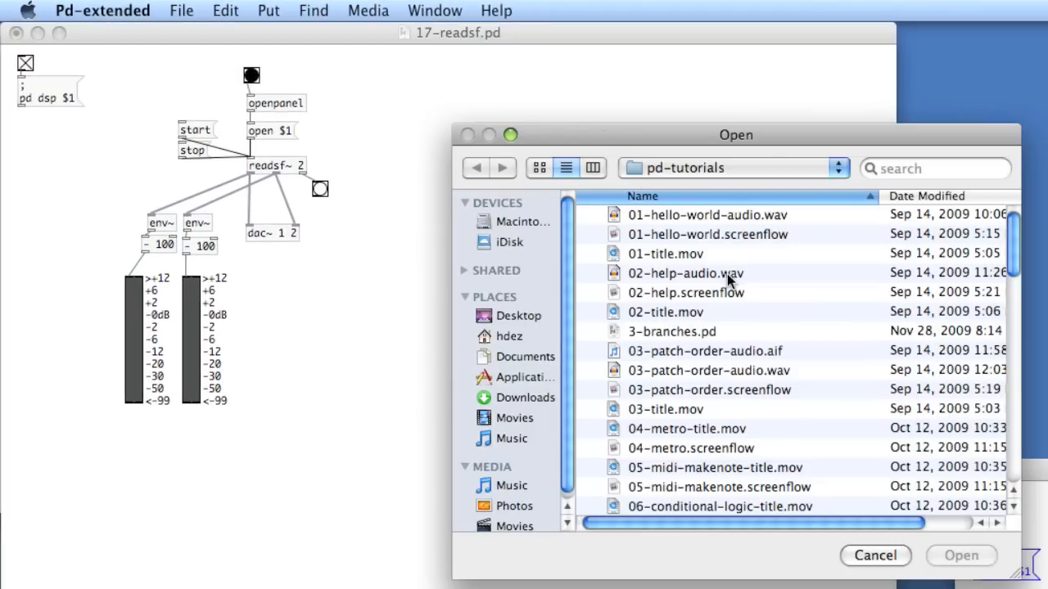
scroll(724, 277, down, 5)
scroll(724, 277, down, 3)
scroll(723, 276, down, 8)
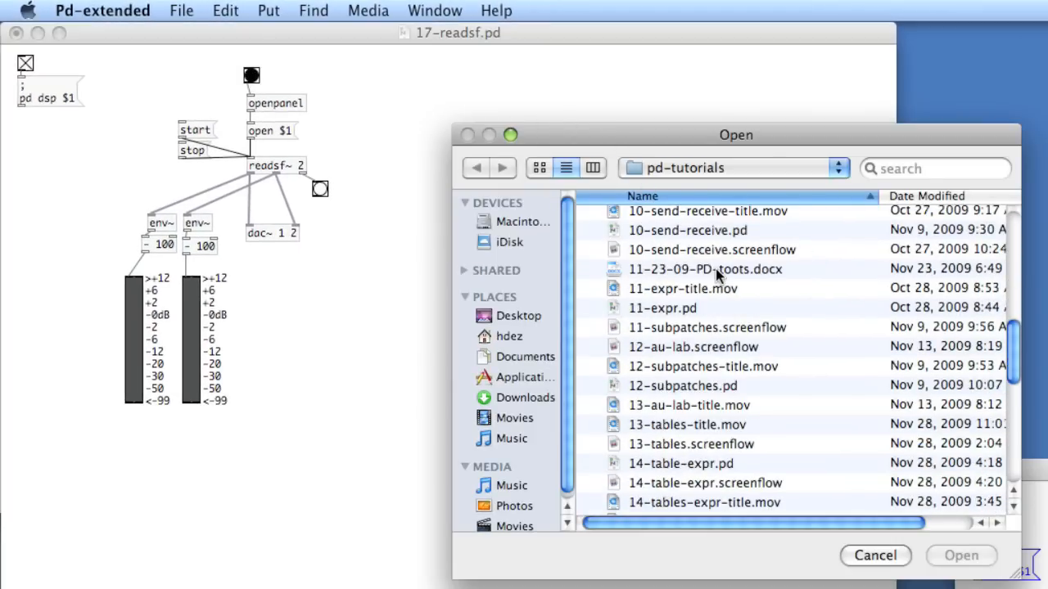
scroll(718, 275, down, 2)
scroll(718, 275, down, 5)
scroll(719, 275, down, 8)
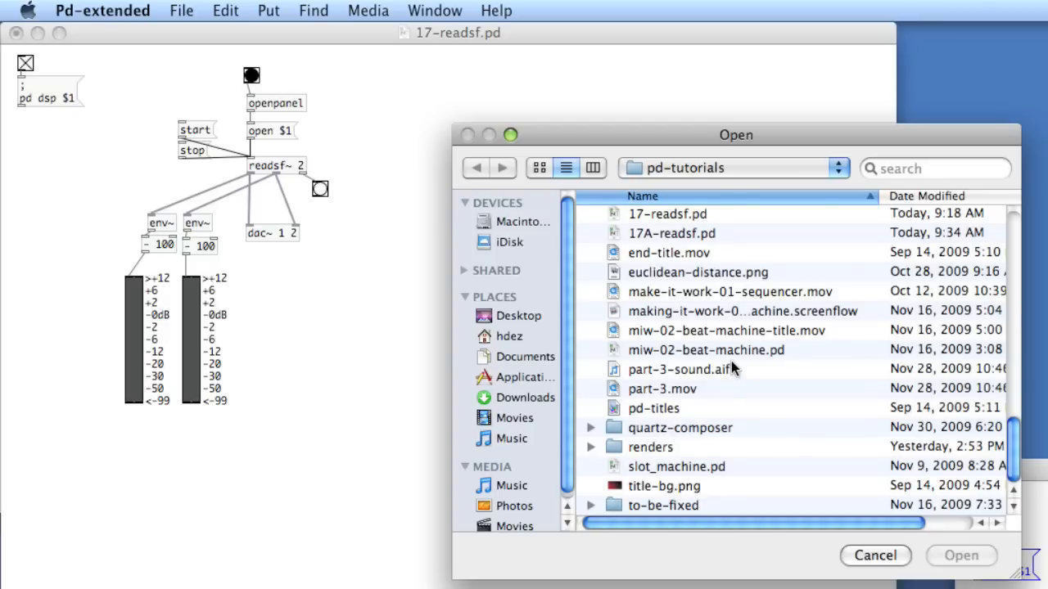
scroll(731, 366, up, 3)
scroll(731, 367, up, 2)
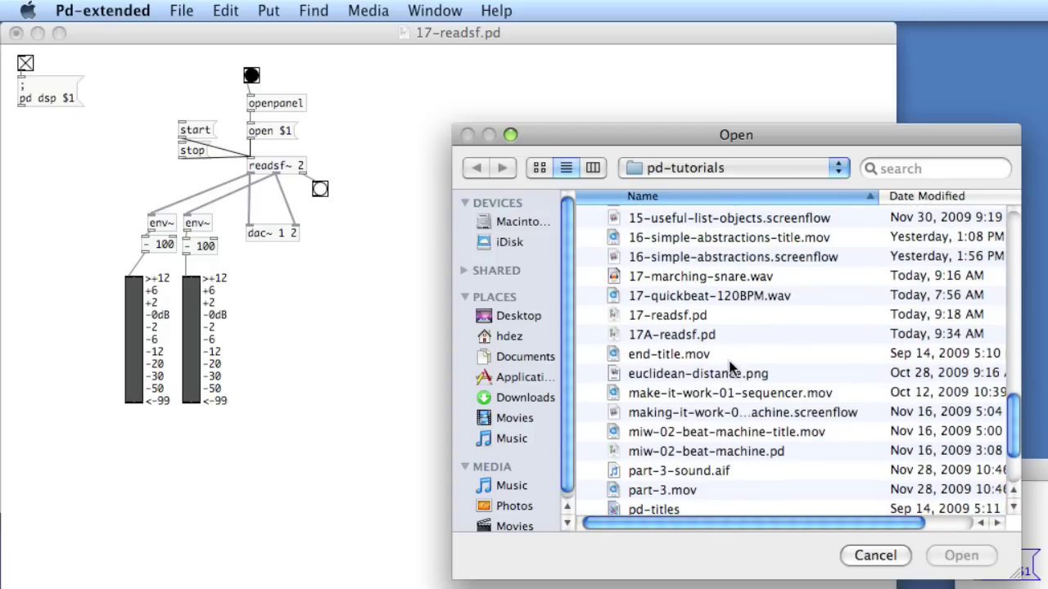
double_click(731, 277)
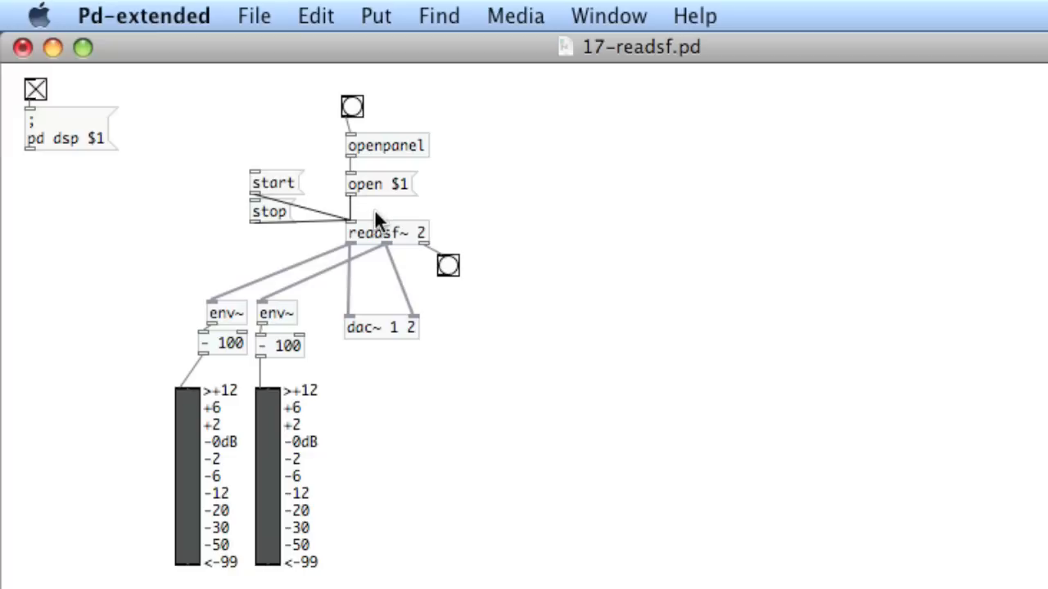
Send start, then stop, then start again to play the snare file.
click(278, 183)
click(275, 214)
click(272, 185)
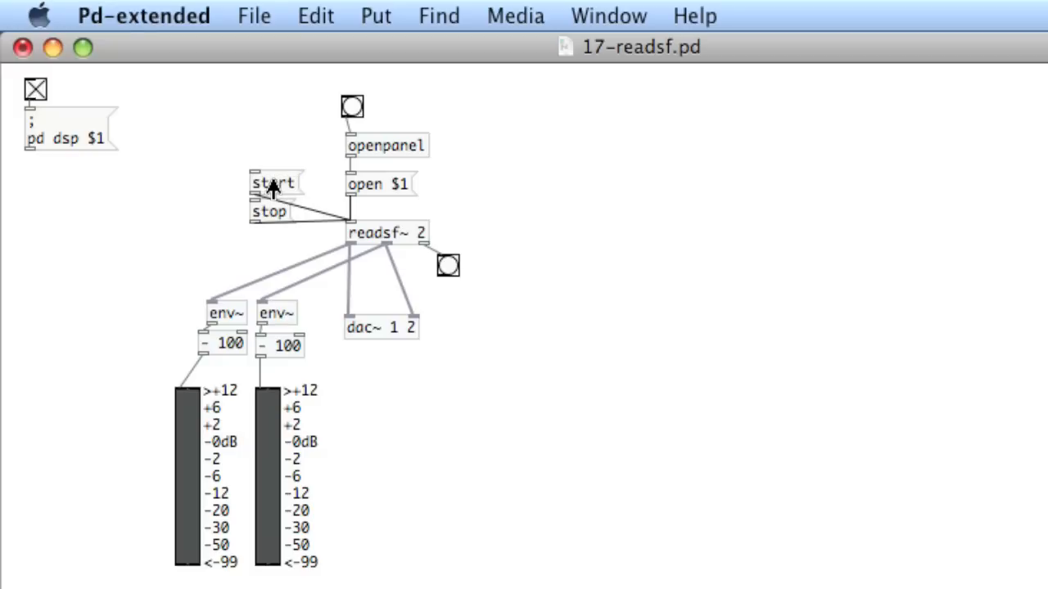